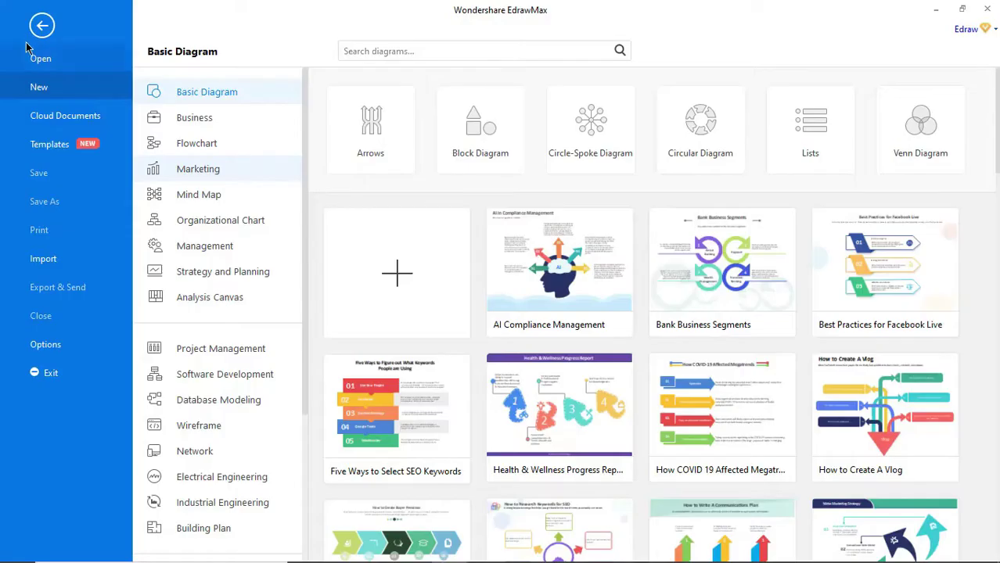
- Create a blank drawing from the Science and Education > Laboratory Equipment templates
scroll(180, 93, down, 5)
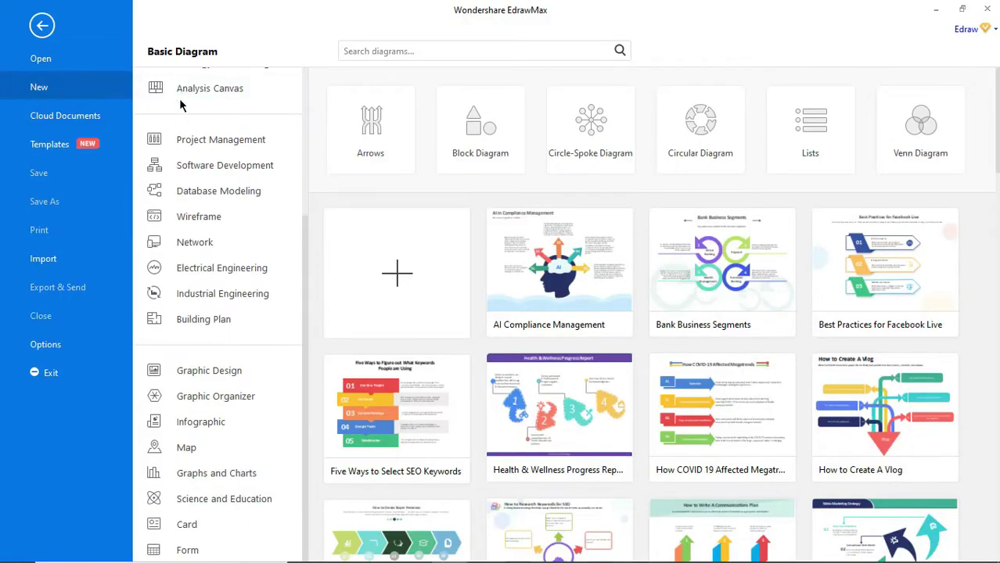
click(220, 502)
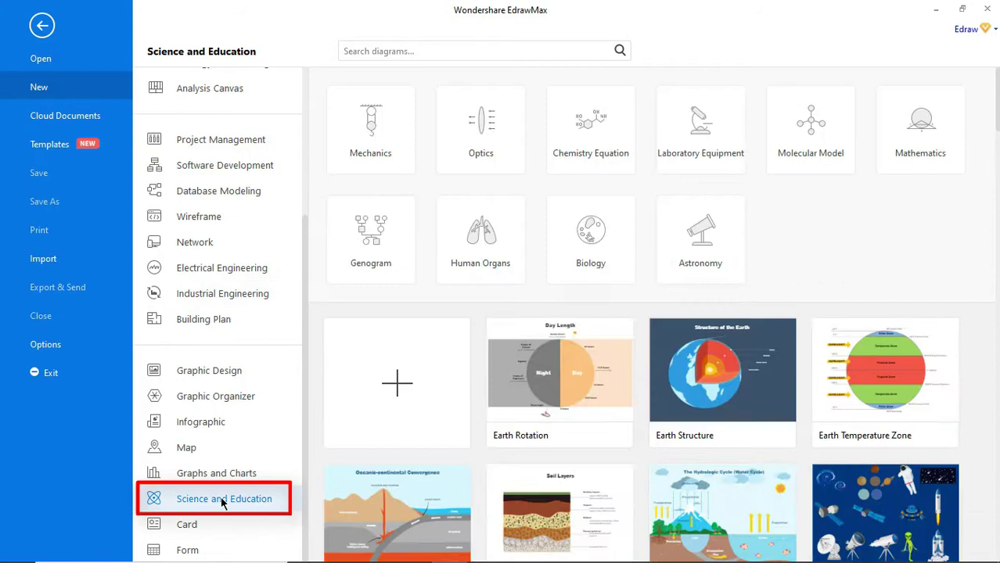
click(685, 130)
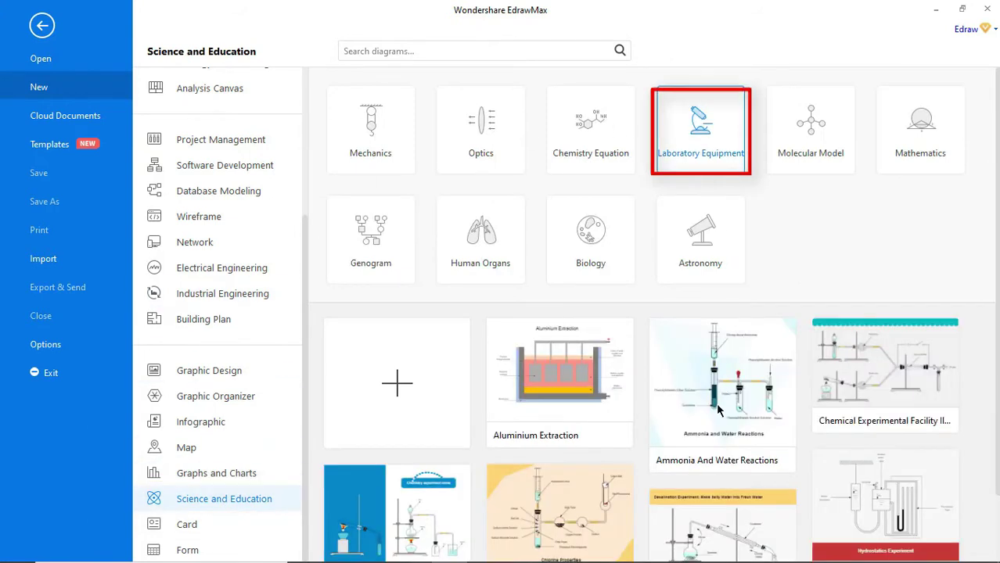
scroll(718, 410, down, 1)
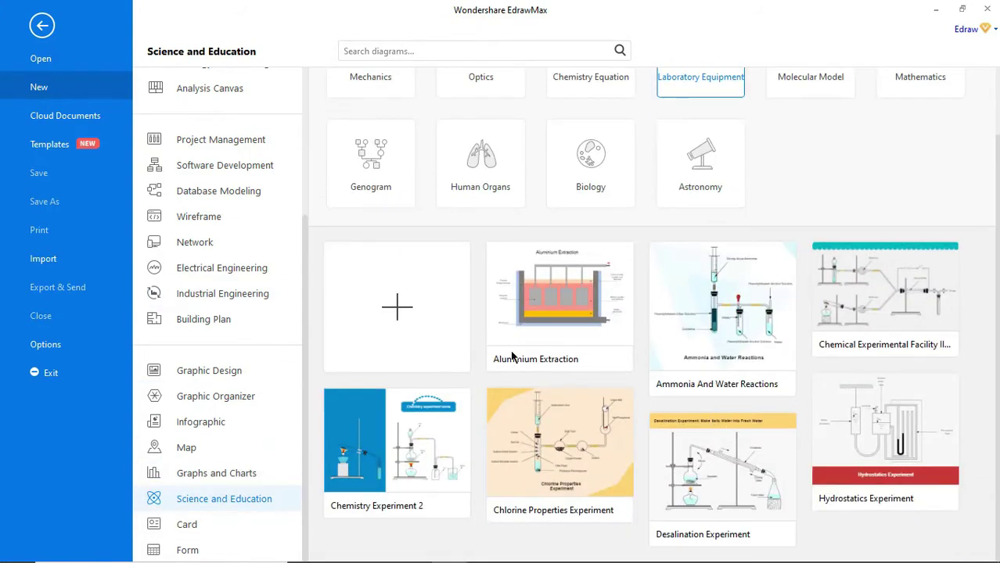
click(397, 306)
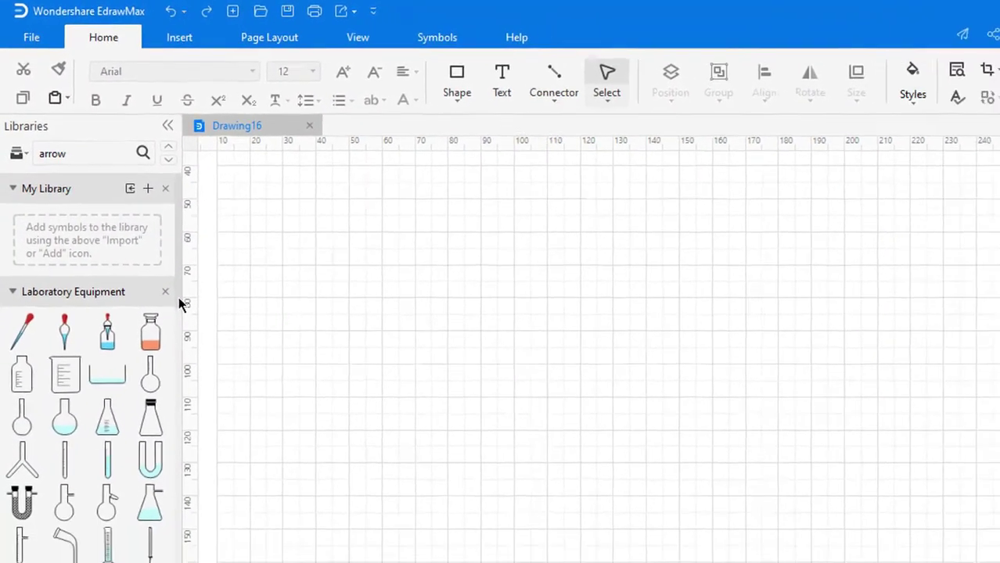
- Place two retort stands side by side on the page
mouse_move(156, 275)
mouse_down()
mouse_move(168, 530)
mouse_move(168, 283)
mouse_up()
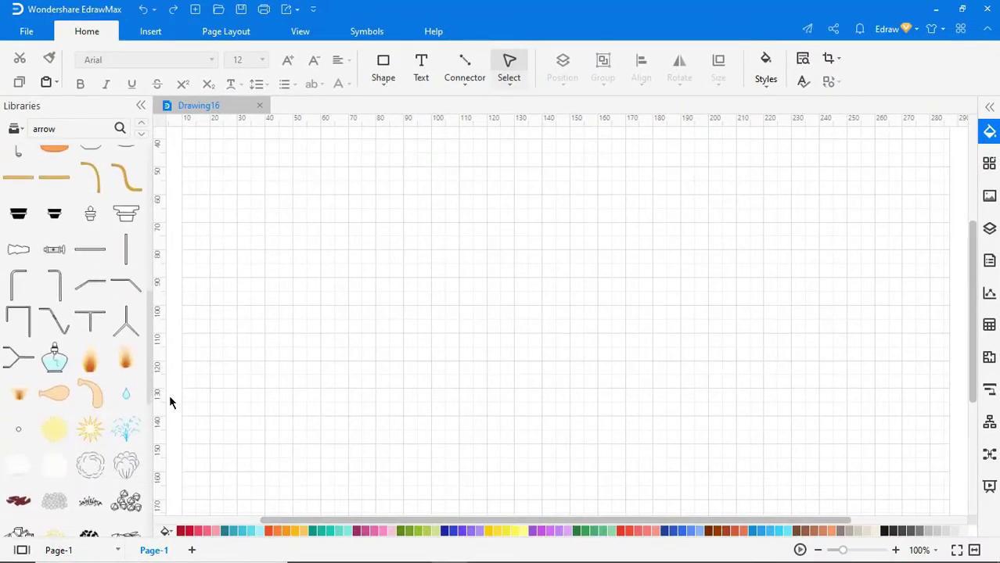
mouse_move(53, 521)
mouse_down()
mouse_move(295, 328)
mouse_move(296, 338)
mouse_up()
mouse_move(47, 524)
mouse_down()
mouse_move(402, 340)
mouse_move(500, 327)
mouse_move(500, 337)
mouse_up()
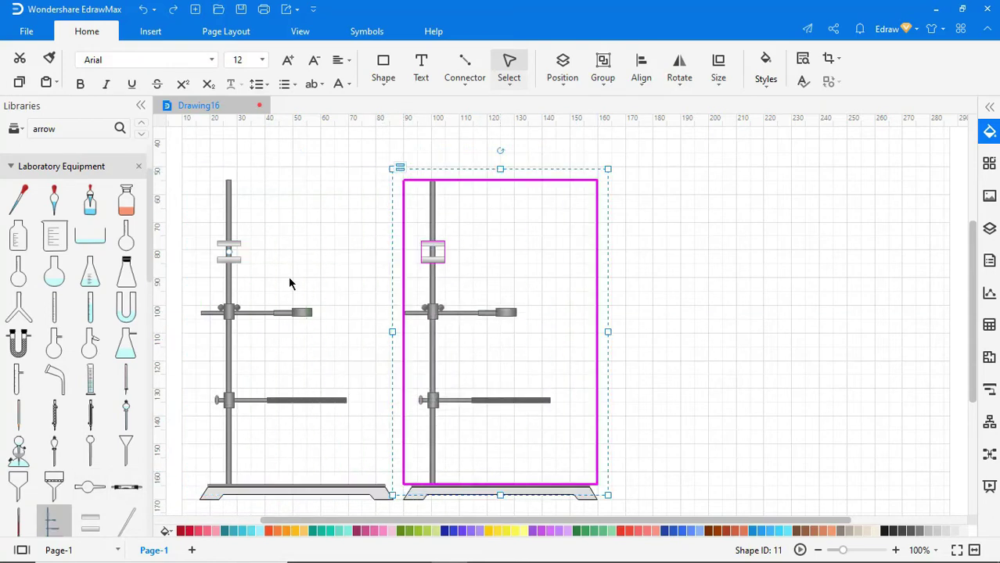
- Remove the left stand's top clamp and the right stand's arms, then add a round-bottom flask
click(231, 265)
key(Delete)
click(480, 317)
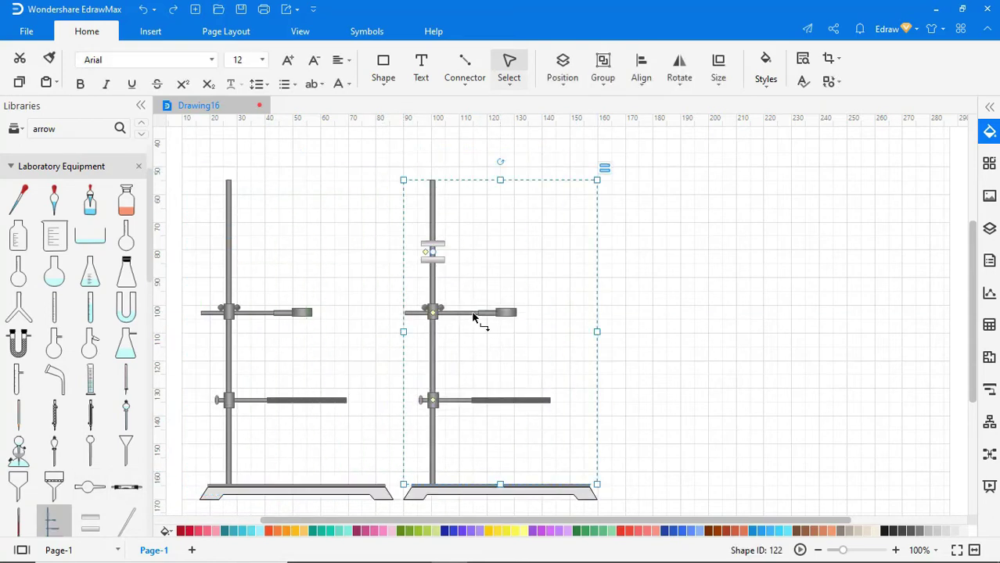
key(Delete)
click(485, 401)
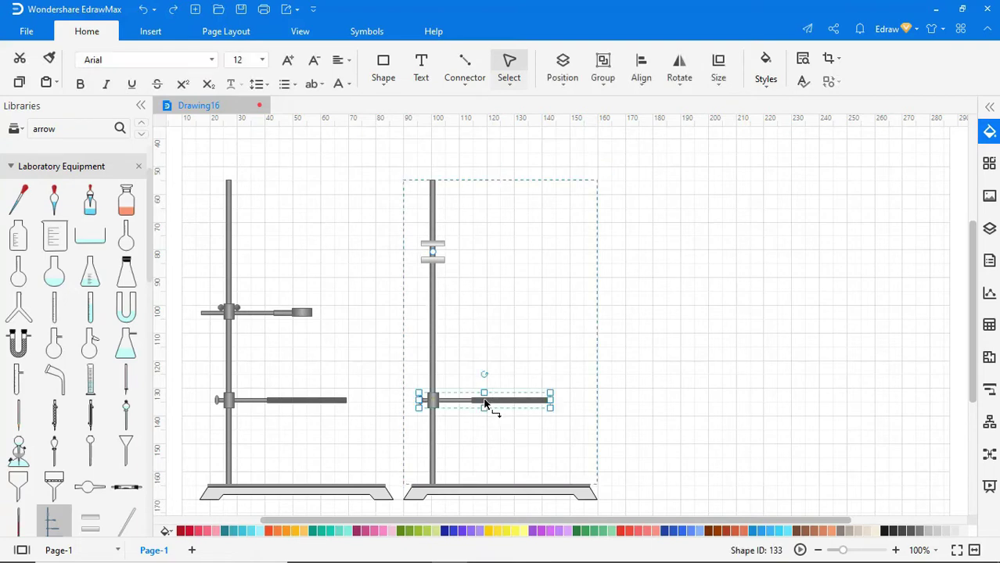
key(Delete)
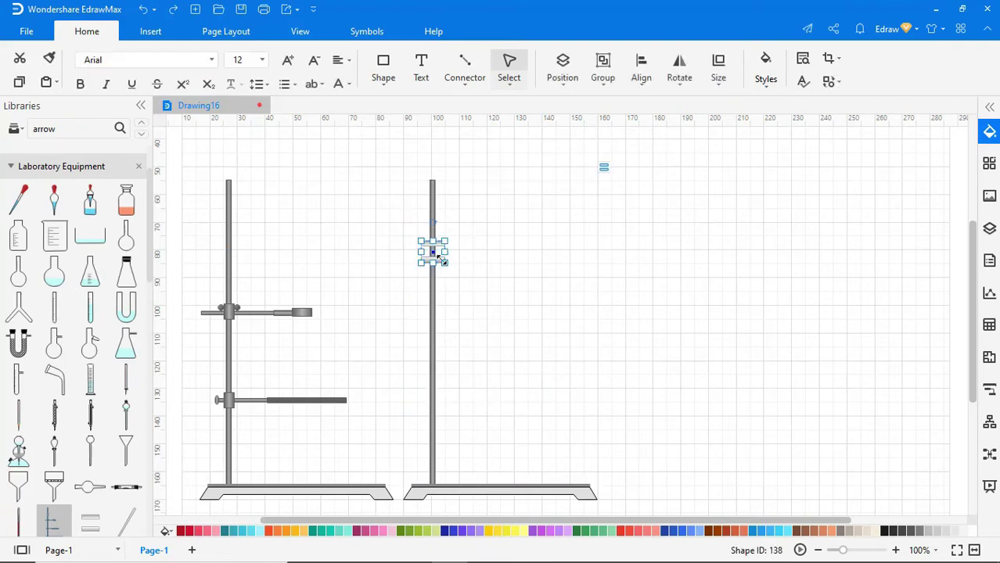
drag(440, 254, 770, 204)
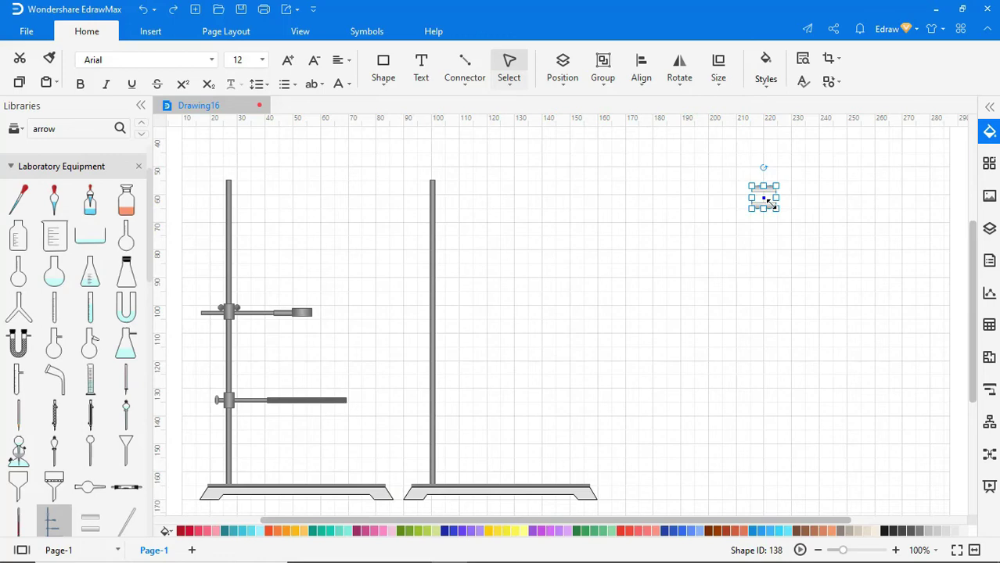
mouse_move(54, 269)
mouse_down()
mouse_move(301, 329)
mouse_move(306, 361)
mouse_up()
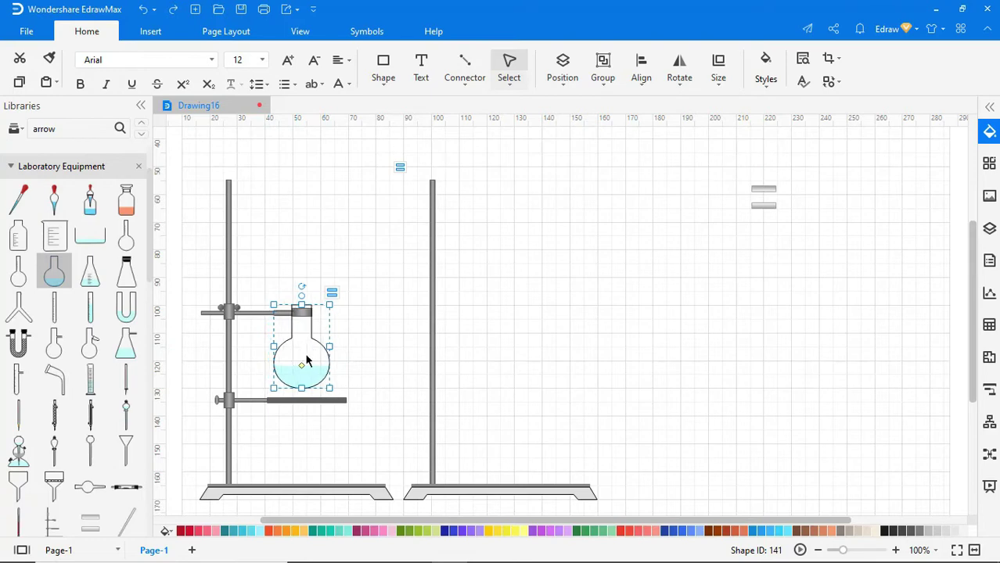
- Stretch the flask neck into the clamp and add a lit alcohol lamp behind the arm
drag(304, 283, 303, 283)
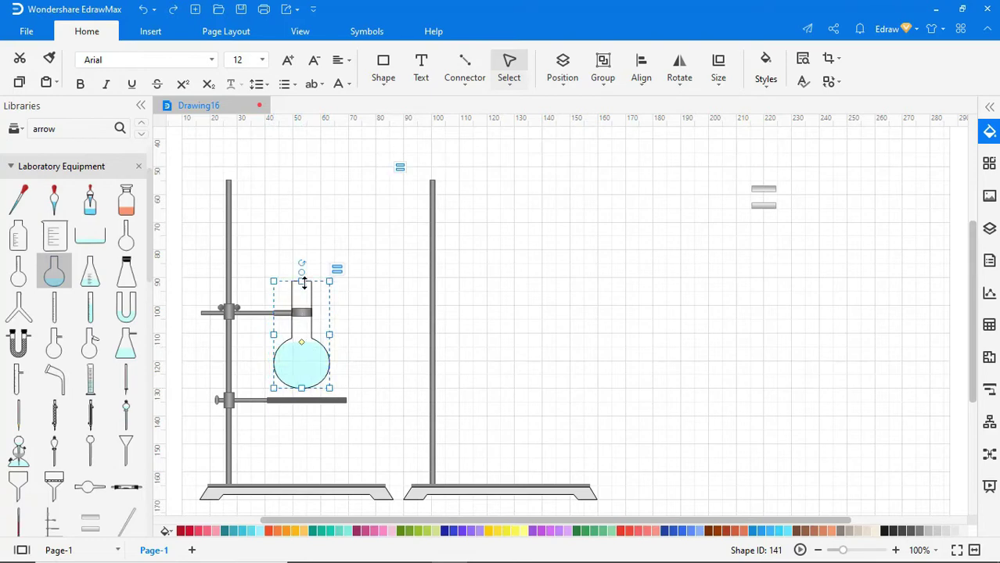
scroll(55, 438, down, 3)
scroll(55, 415, down, 5)
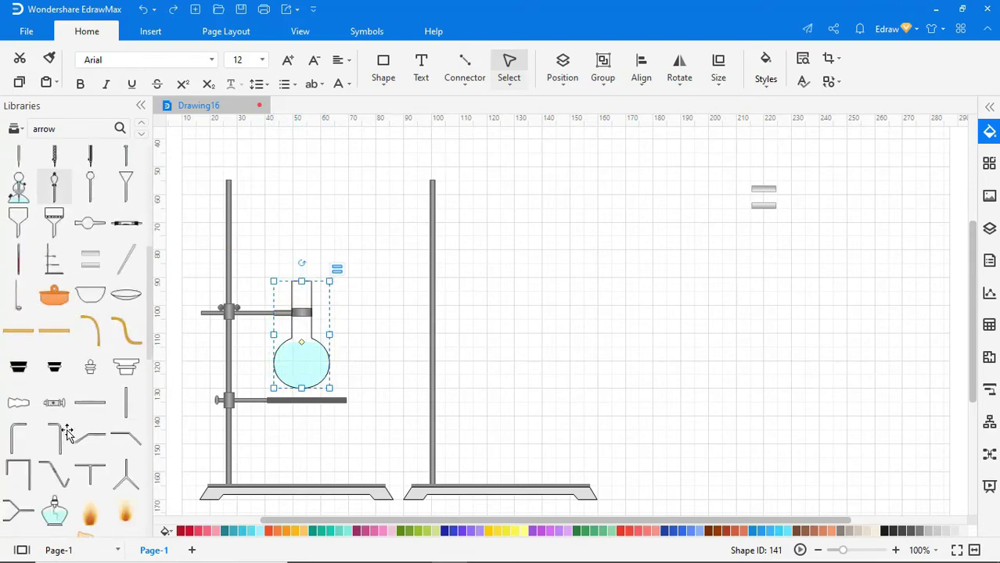
scroll(55, 401, down, 5)
drag(54, 387, 303, 449)
click(339, 398)
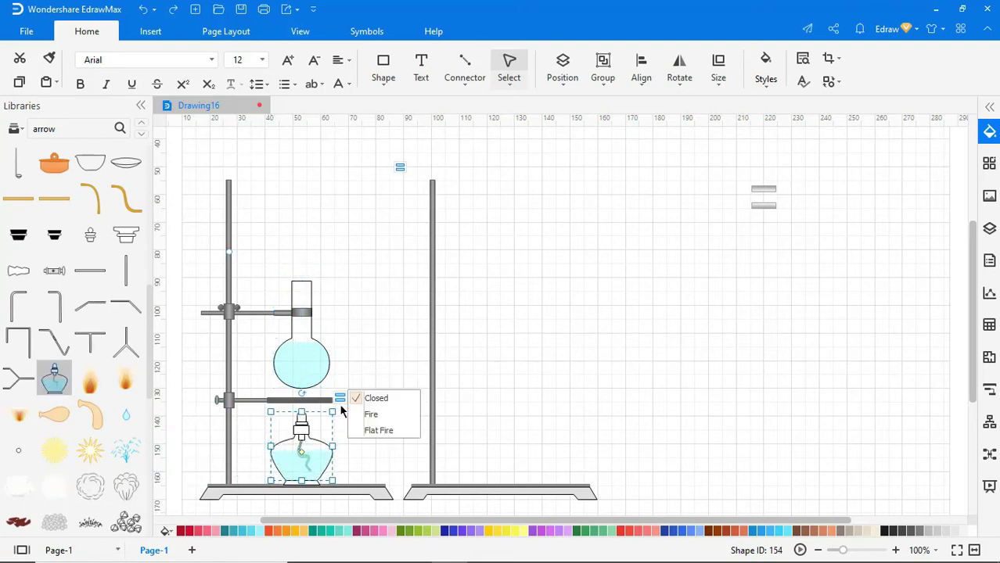
click(361, 416)
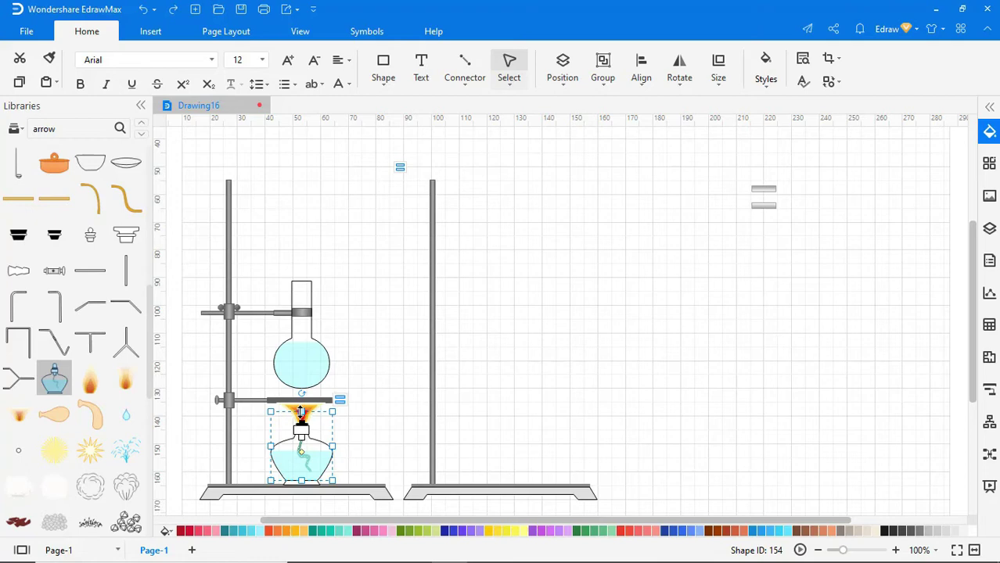
drag(301, 413, 301, 410)
click(560, 78)
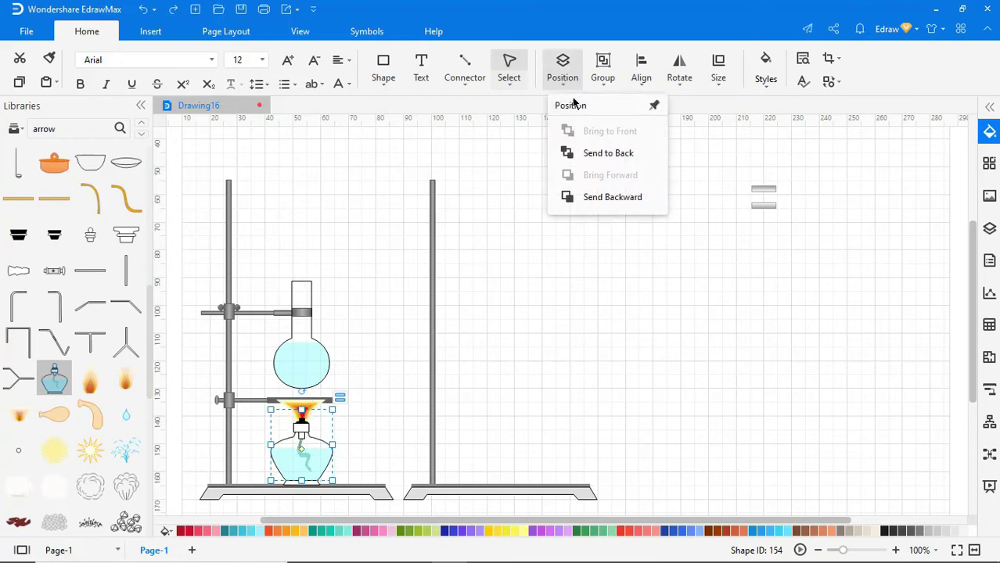
click(571, 152)
click(184, 389)
- Add wire gauze between flask and lamp and send it to the back
scroll(126, 398, down, 5)
scroll(127, 397, down, 4)
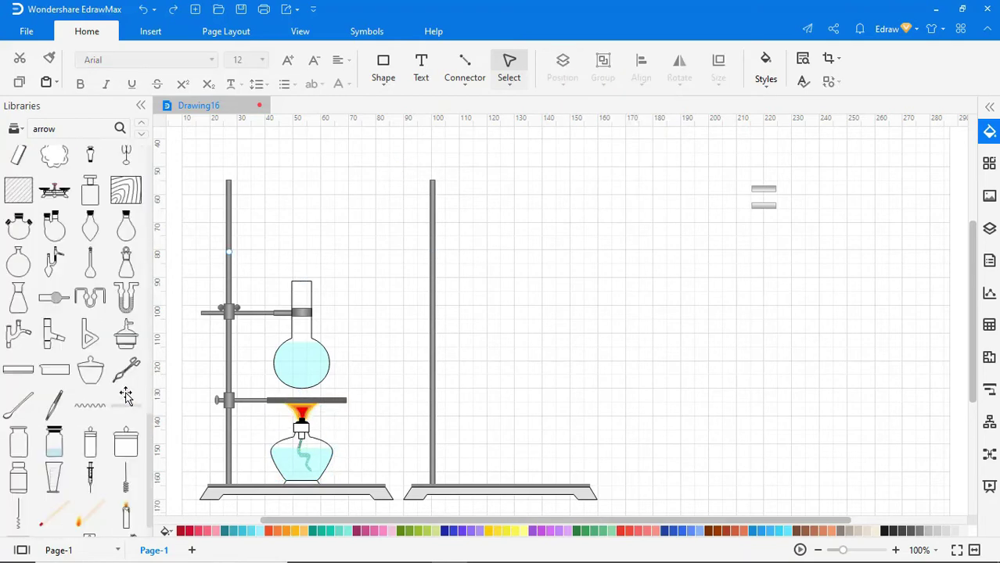
scroll(127, 398, down, 1)
mouse_move(90, 366)
mouse_down()
mouse_move(582, 338)
mouse_move(321, 400)
mouse_up()
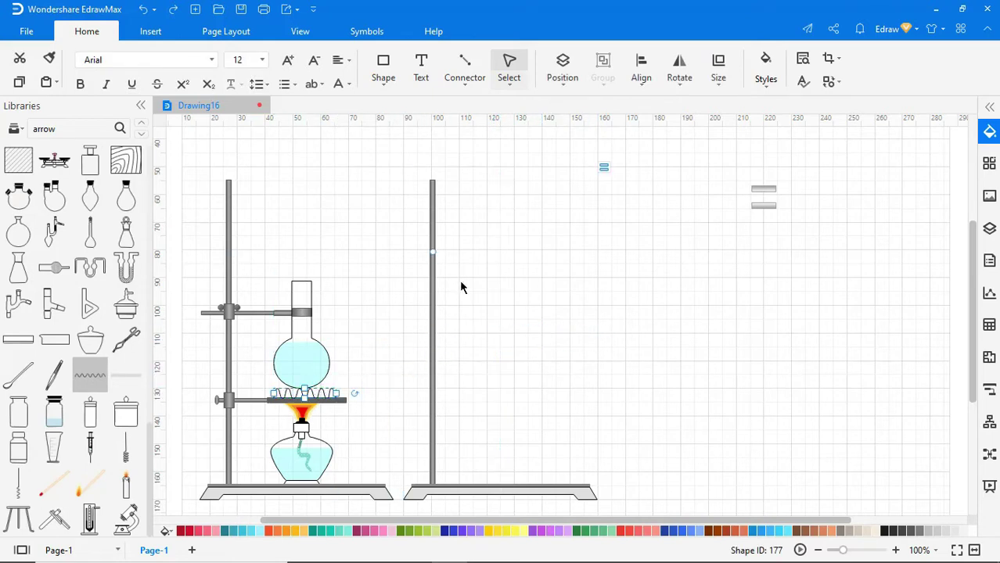
click(565, 79)
click(593, 155)
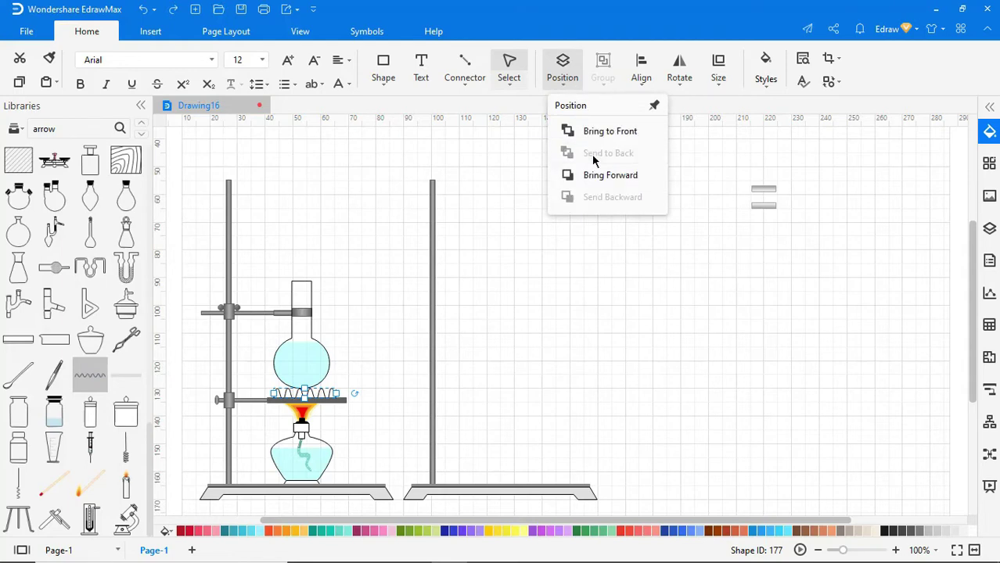
click(471, 269)
- Centre the right stand's rod on its base and bring in a condenser
click(436, 287)
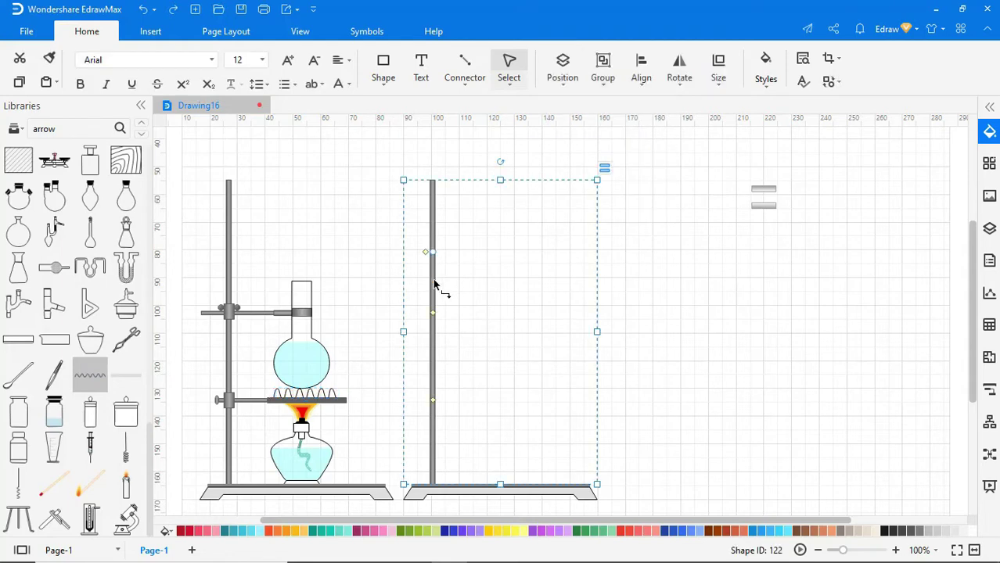
drag(434, 286, 498, 285)
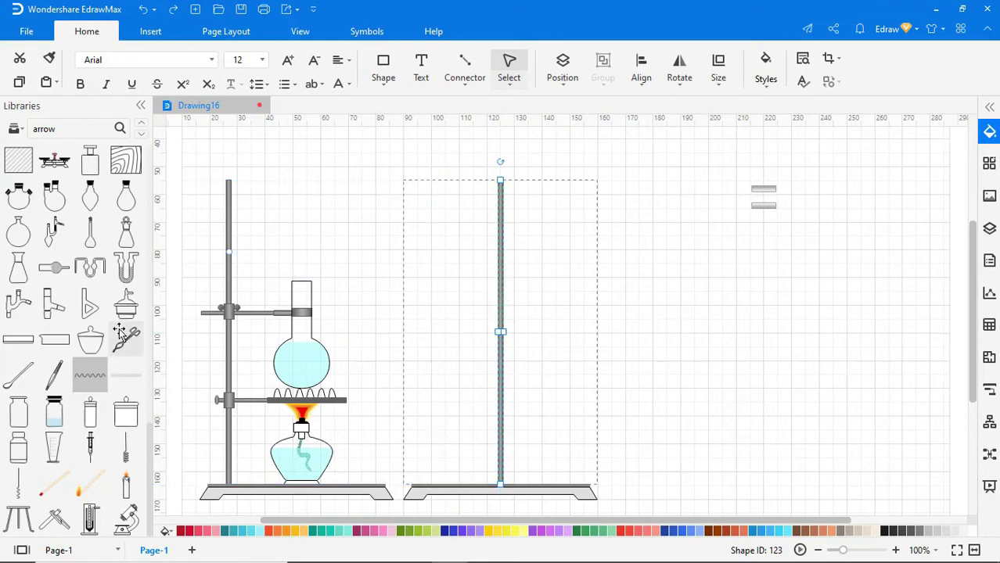
scroll(119, 332, up, 2)
scroll(119, 332, up, 5)
scroll(119, 332, up, 5)
scroll(119, 332, up, 5)
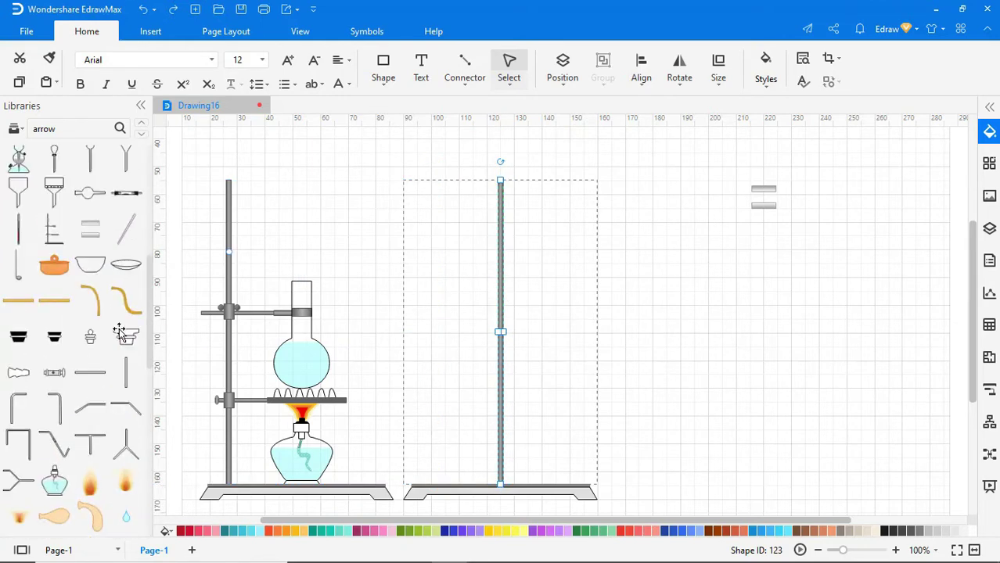
scroll(119, 332, up, 3)
mouse_move(90, 296)
mouse_down()
mouse_move(377, 281)
mouse_move(431, 298)
mouse_up()
- Tilt the condenser into a shallow downward slope across the right stand and lengthen both ends
drag(428, 173, 324, 241)
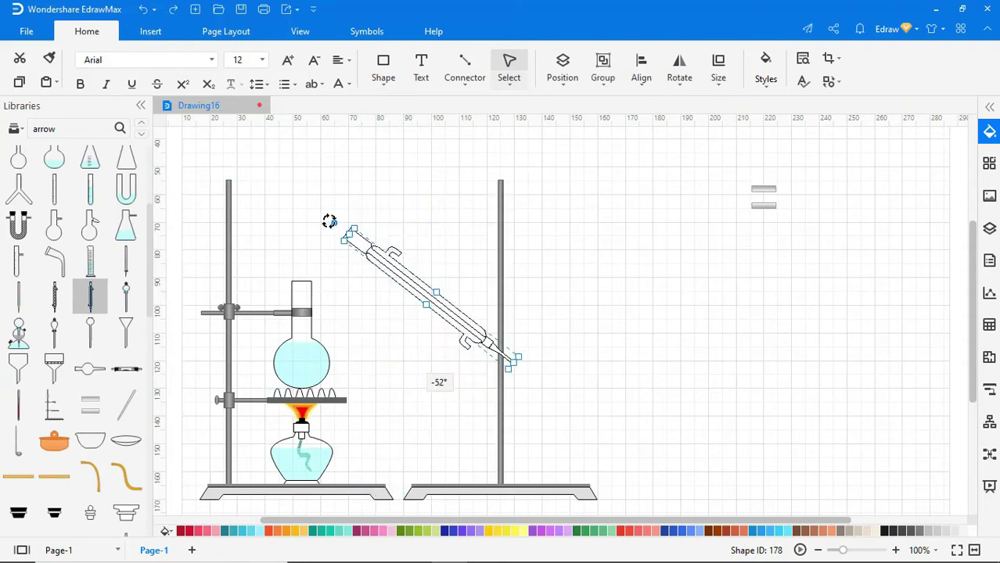
drag(422, 299, 493, 302)
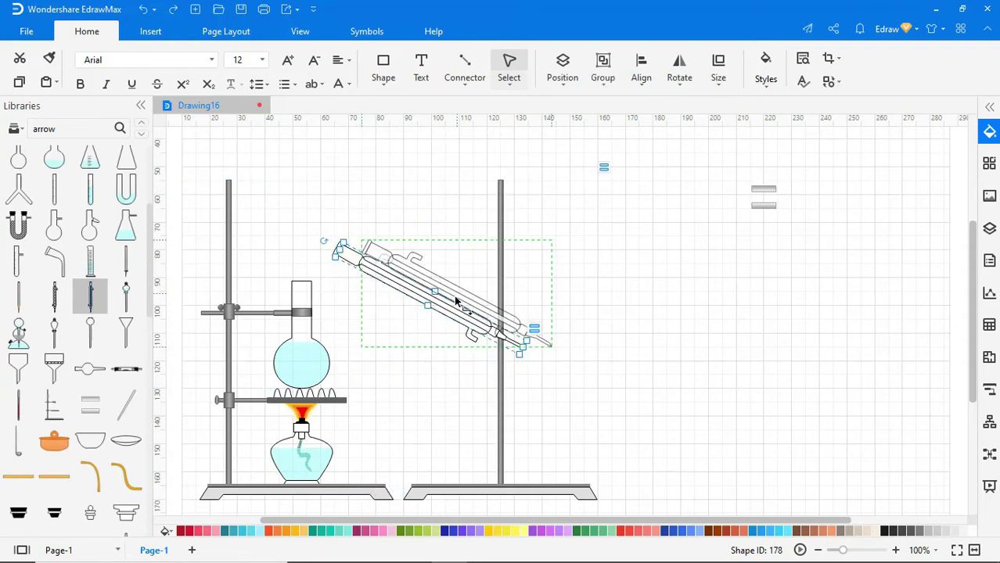
drag(397, 246, 391, 247)
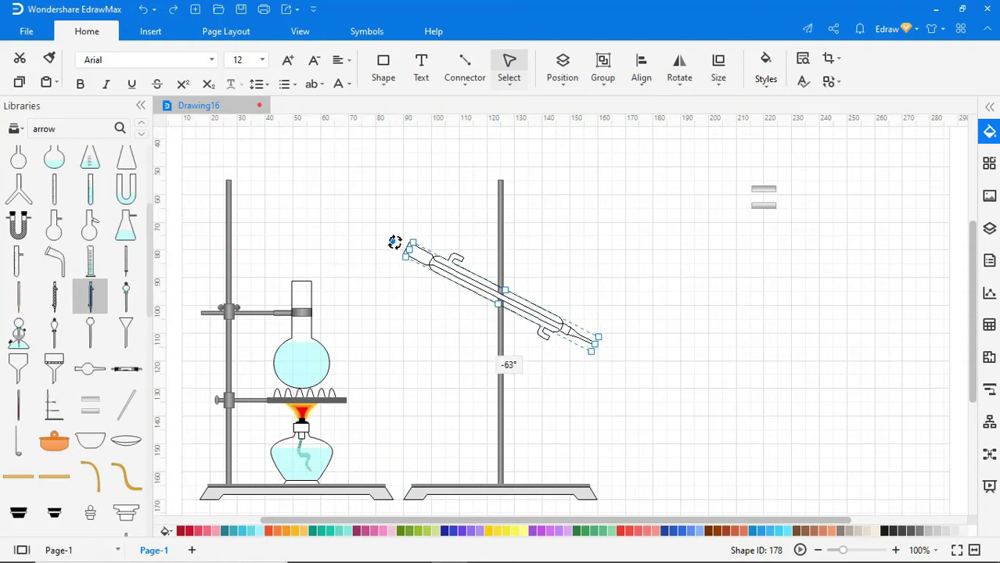
drag(606, 336, 619, 341)
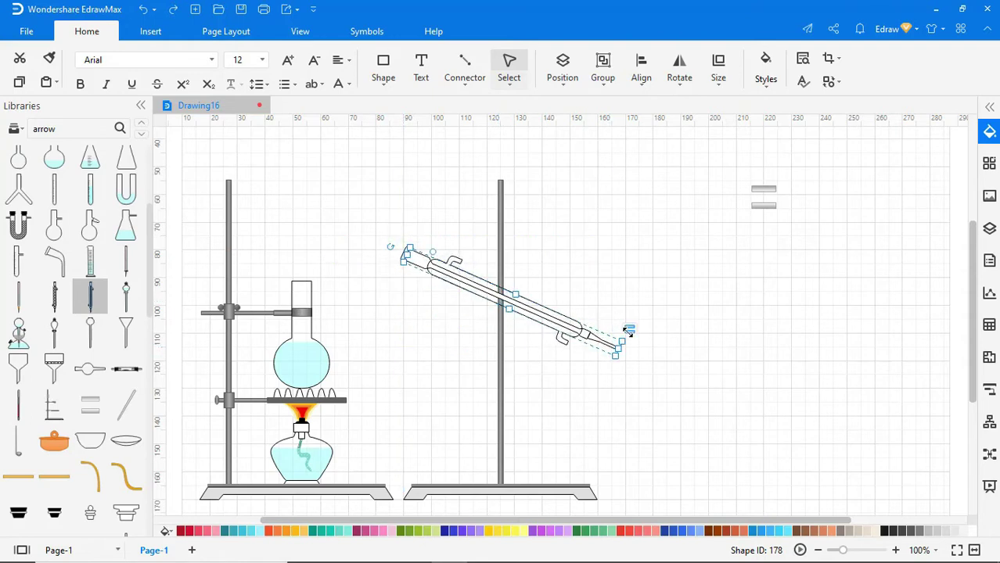
drag(405, 258, 370, 242)
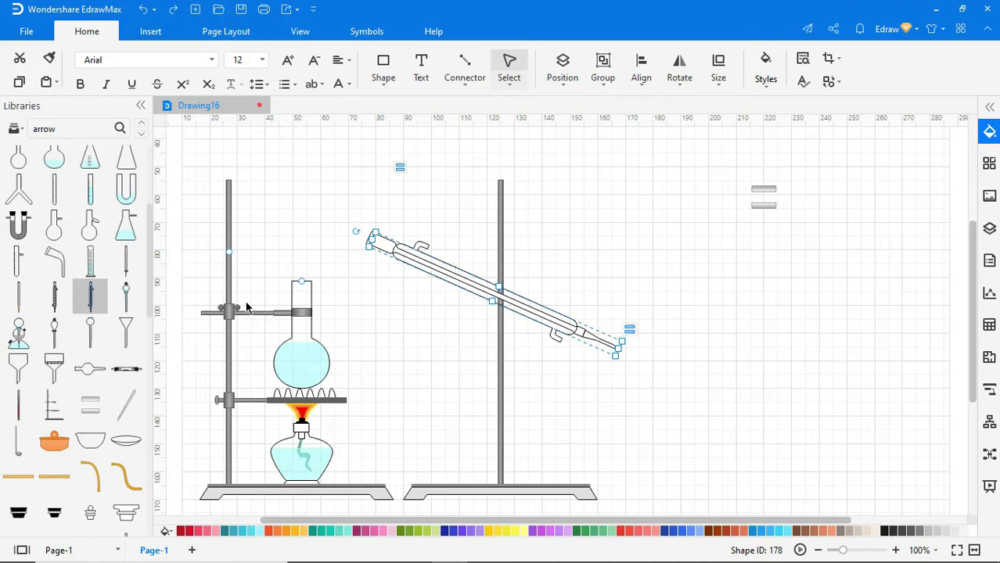
scroll(78, 329, down, 5)
- Run a bent glass tube from the flask neck to the condenser inlet
mouse_move(126, 407)
mouse_down()
mouse_move(380, 391)
mouse_move(402, 376)
mouse_move(351, 389)
mouse_move(302, 290)
mouse_up()
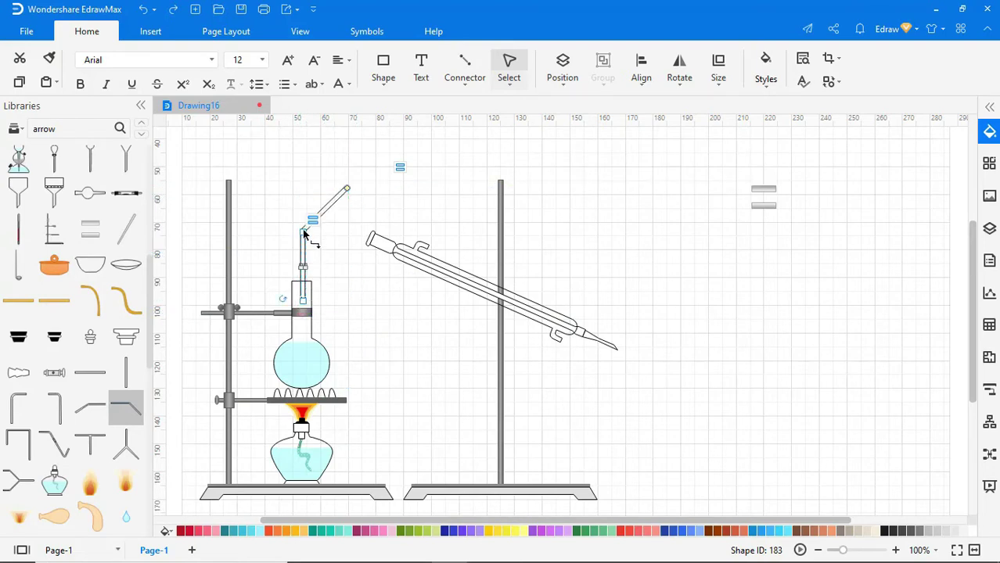
drag(303, 232, 303, 207)
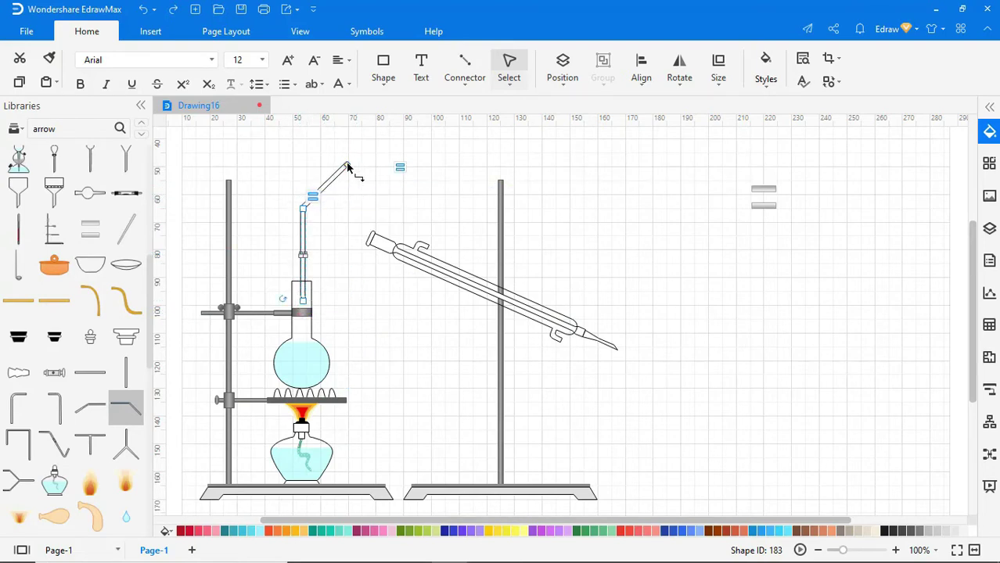
drag(347, 166, 389, 246)
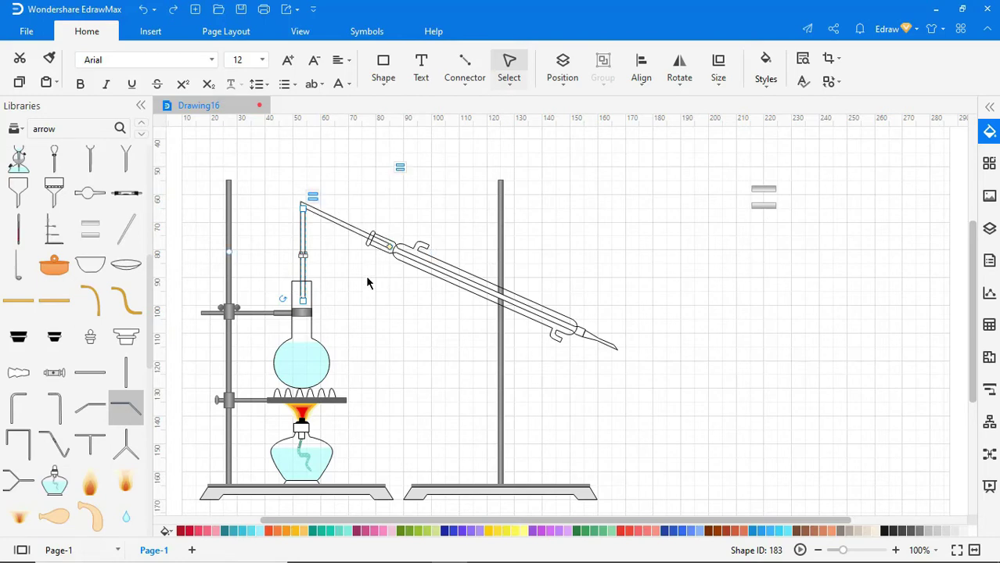
- Add black stoppers at the flask neck and the tube-condenser joint
drag(18, 337, 300, 282)
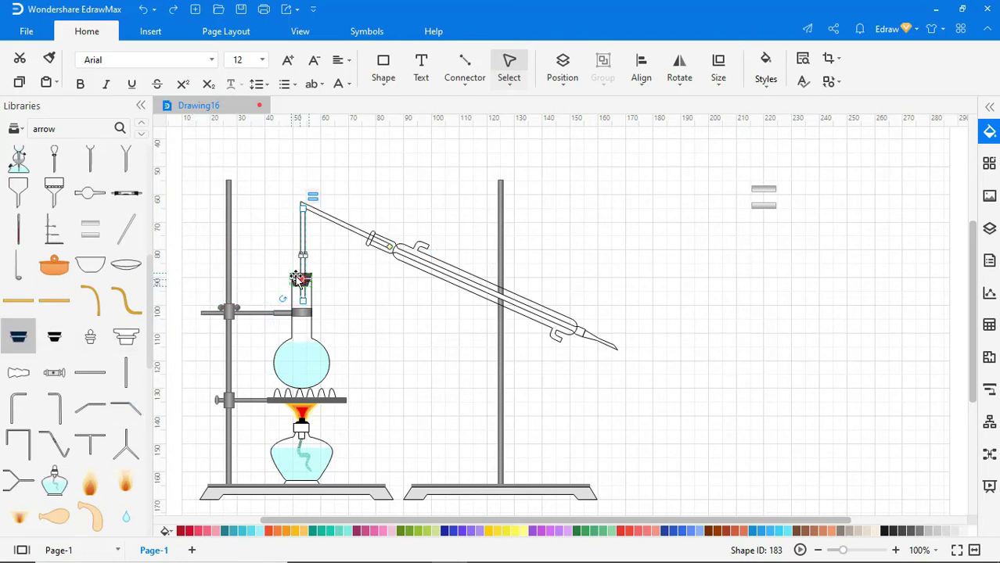
mouse_move(54, 337)
mouse_down()
mouse_move(409, 205)
mouse_move(381, 196)
mouse_move(371, 233)
mouse_up()
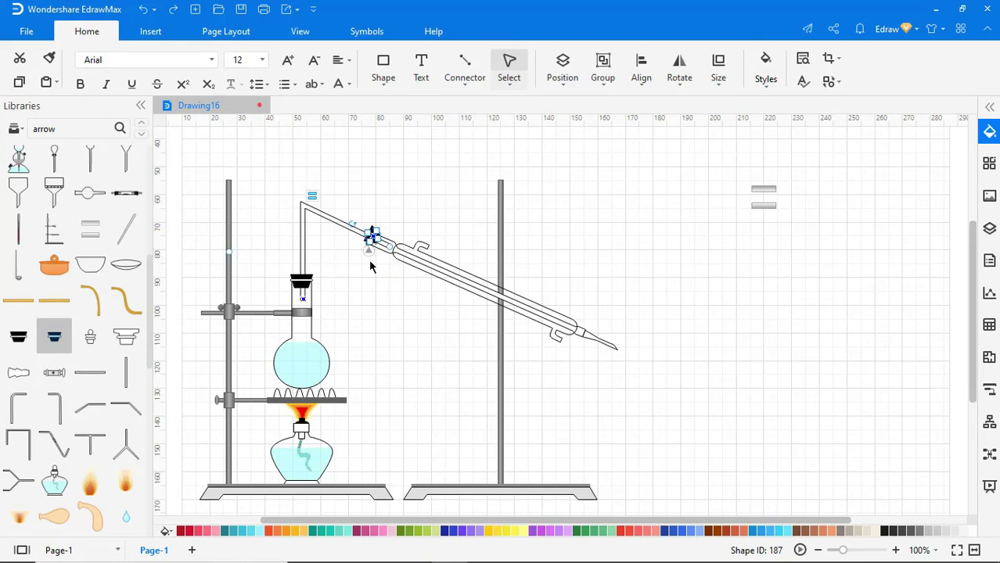
click(363, 297)
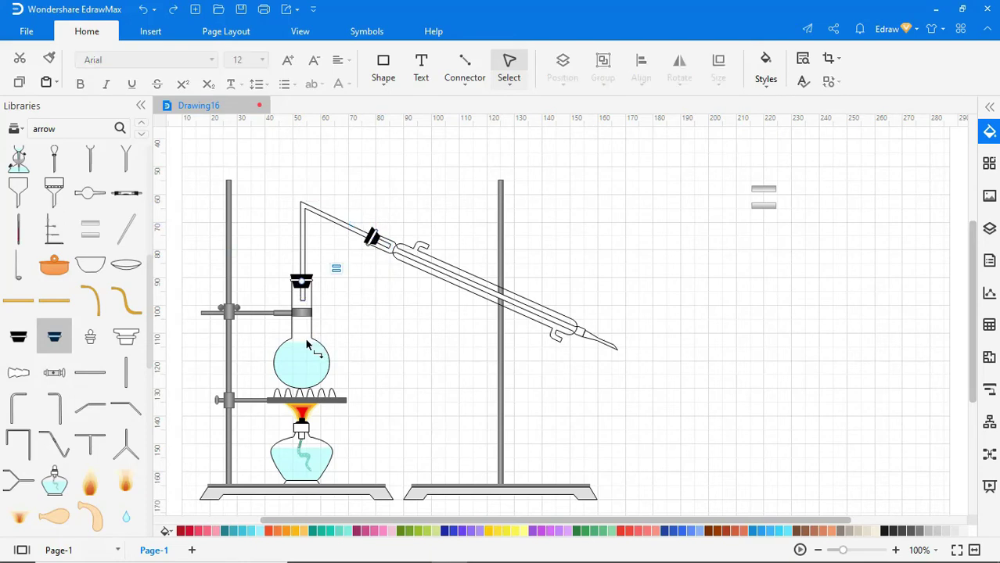
click(309, 342)
click(336, 269)
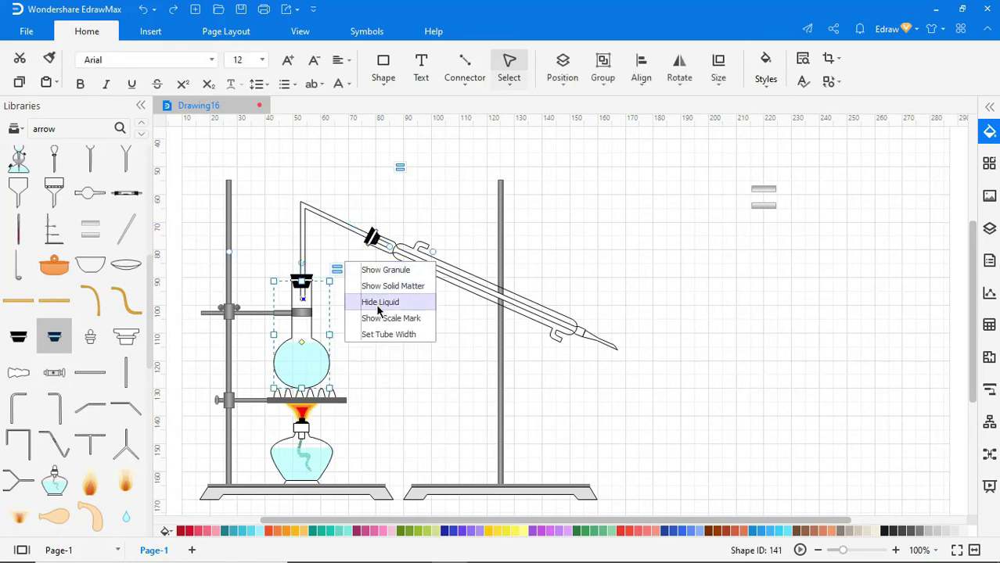
- Show boiling granules in the flask and tilt the clamp onto the condenser
click(384, 273)
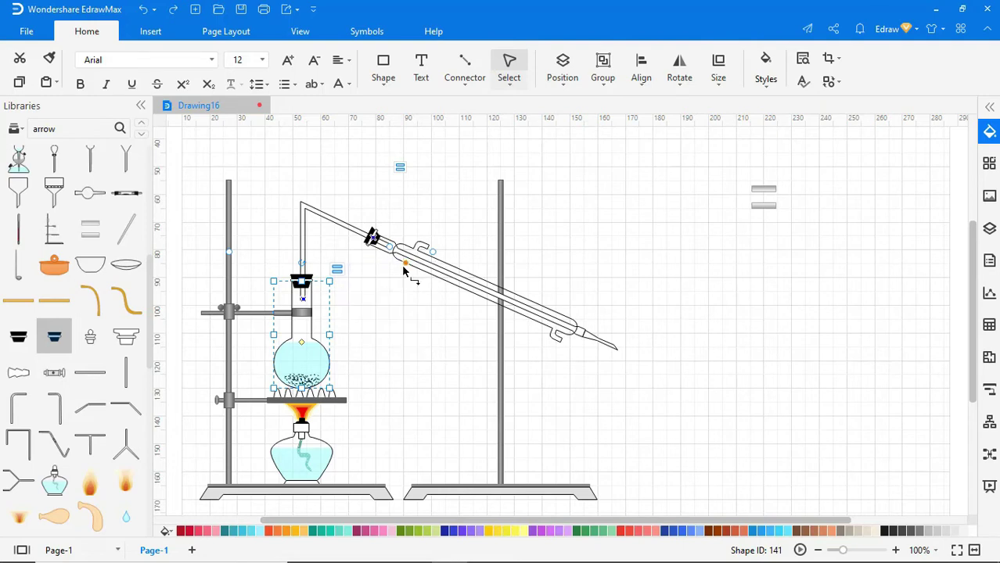
click(764, 207)
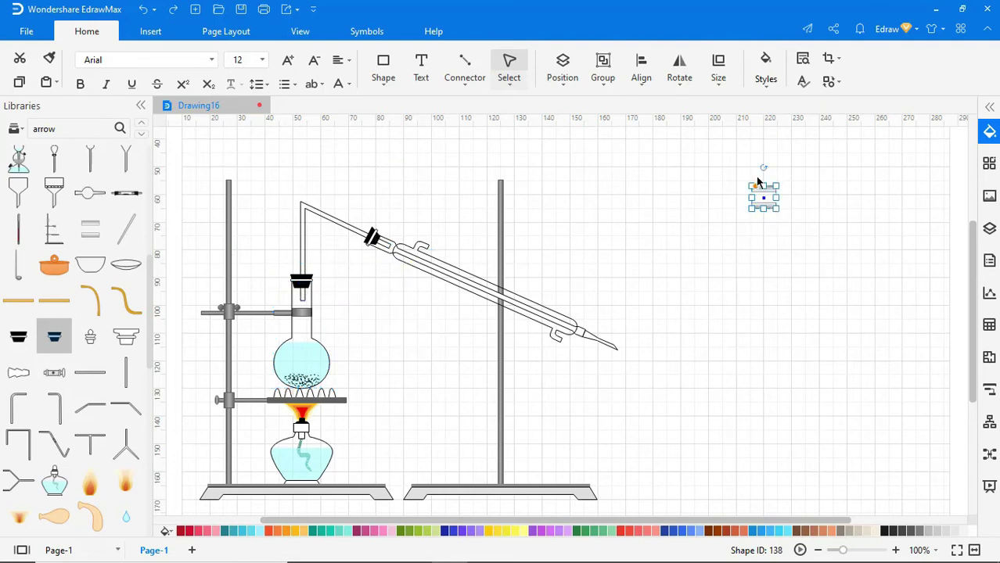
mouse_move(763, 167)
mouse_down()
mouse_move(770, 176)
mouse_move(502, 295)
mouse_up()
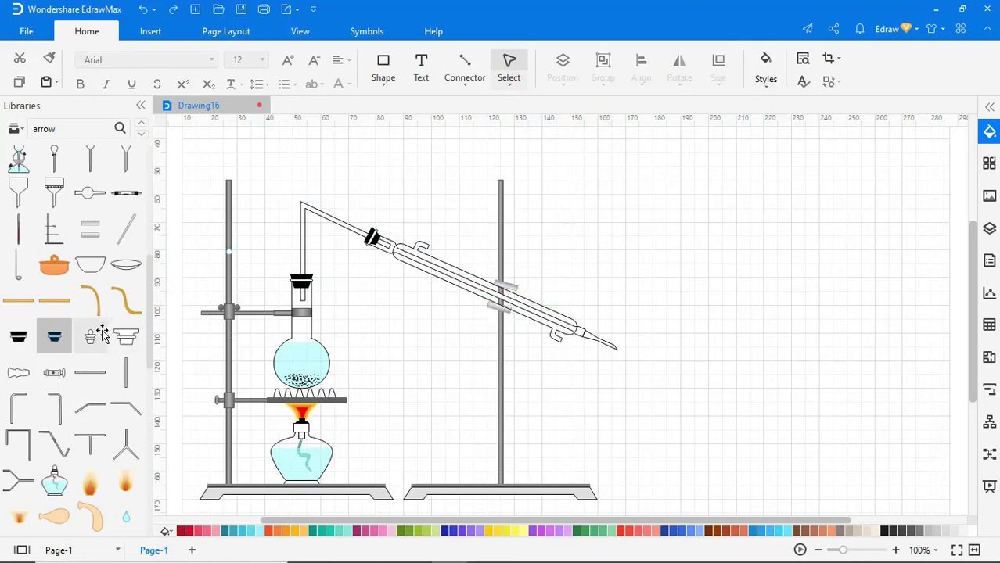
- Place a wooden block at the lower right of the page
scroll(100, 330, down, 3)
scroll(101, 332, down, 3)
scroll(102, 332, down, 2)
drag(126, 335, 645, 475)
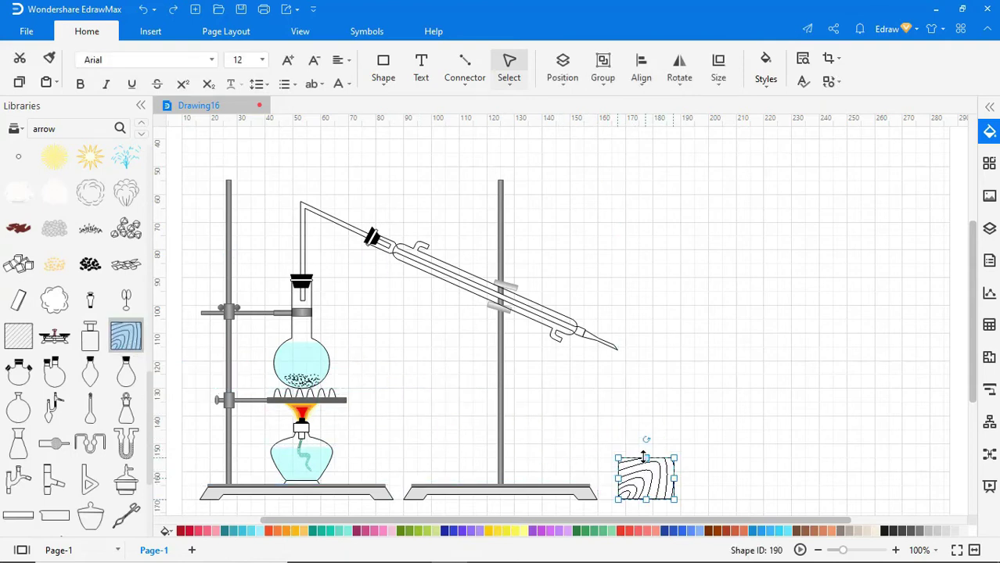
- Set a conical flask on the wooden block, joined to the condenser tip by a bent tube
scroll(90, 359, up, 3)
scroll(90, 352, up, 3)
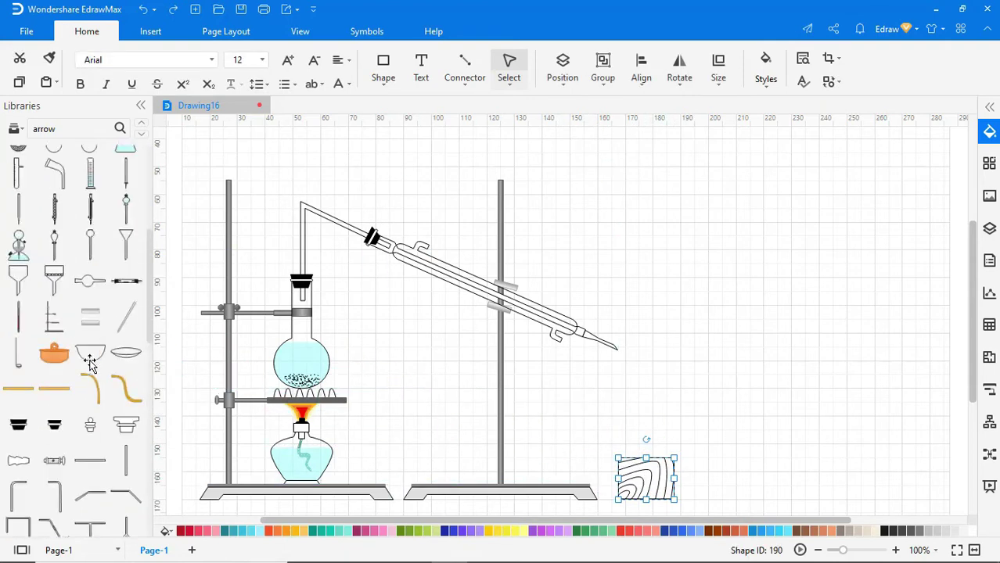
scroll(90, 337, up, 3)
scroll(91, 315, up, 3)
drag(90, 349, 647, 413)
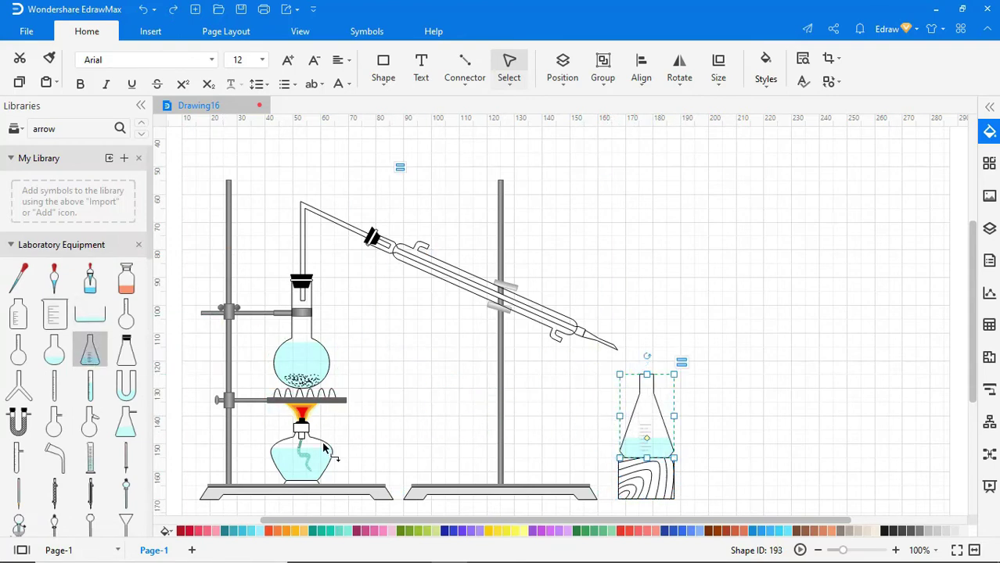
mouse_move(54, 456)
mouse_down()
mouse_move(497, 414)
mouse_move(650, 364)
mouse_move(643, 370)
mouse_move(653, 373)
mouse_up()
click(615, 350)
click(644, 385)
- Hide the scale marks on the receiving conical flask
click(662, 384)
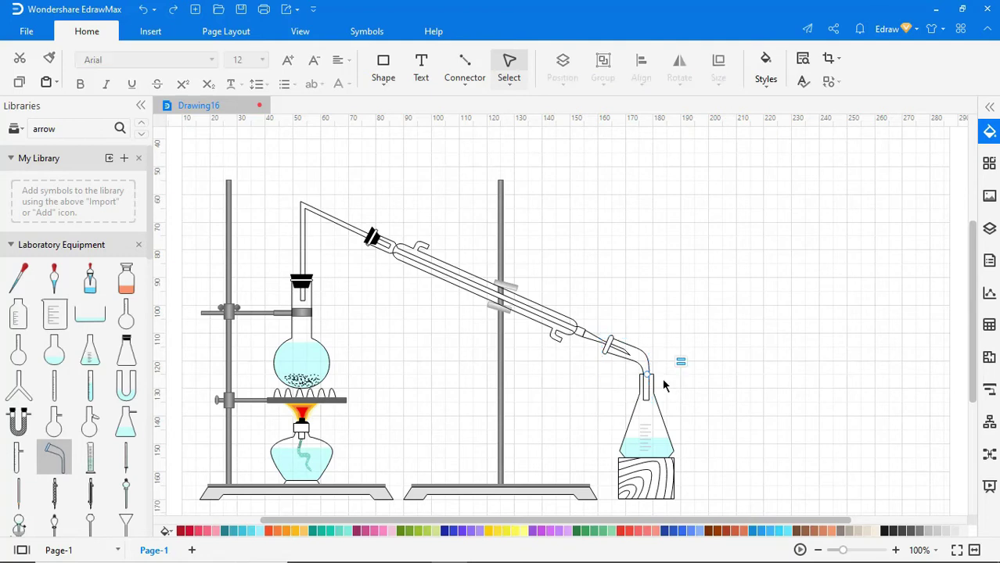
click(646, 368)
click(663, 448)
click(681, 362)
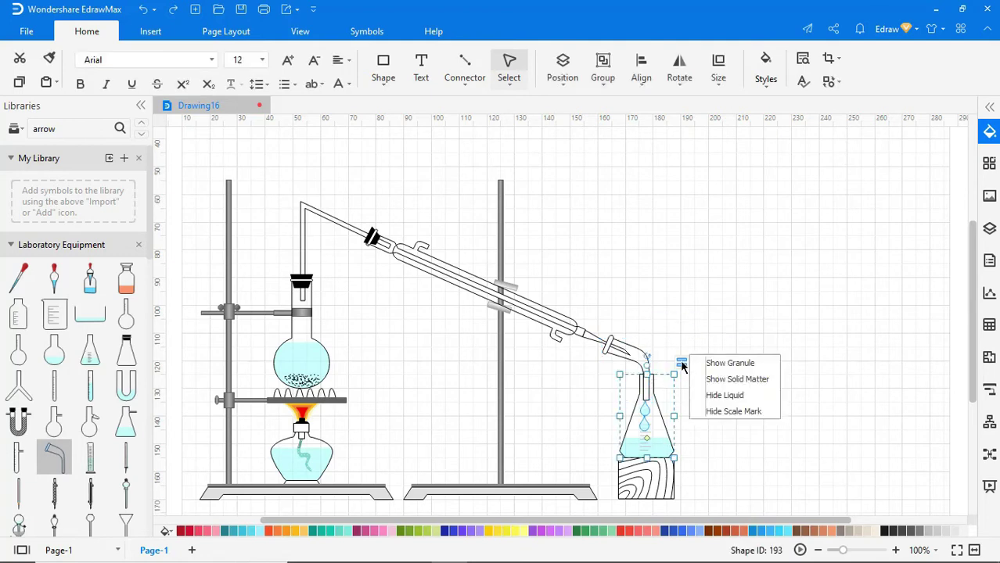
click(718, 413)
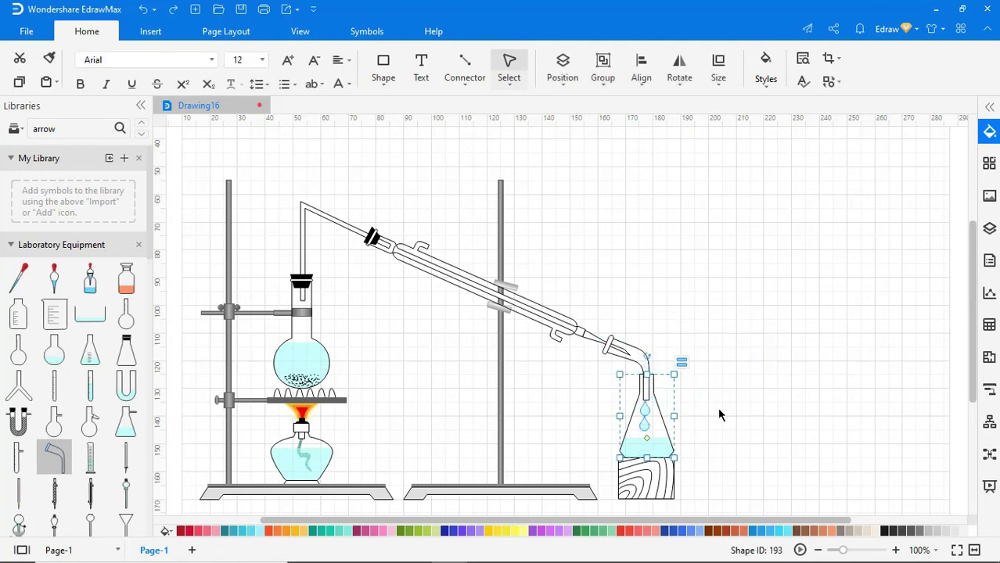
- Add a small stopper at the condenser outlet joint
scroll(90, 454, down, 2)
scroll(78, 446, down, 3)
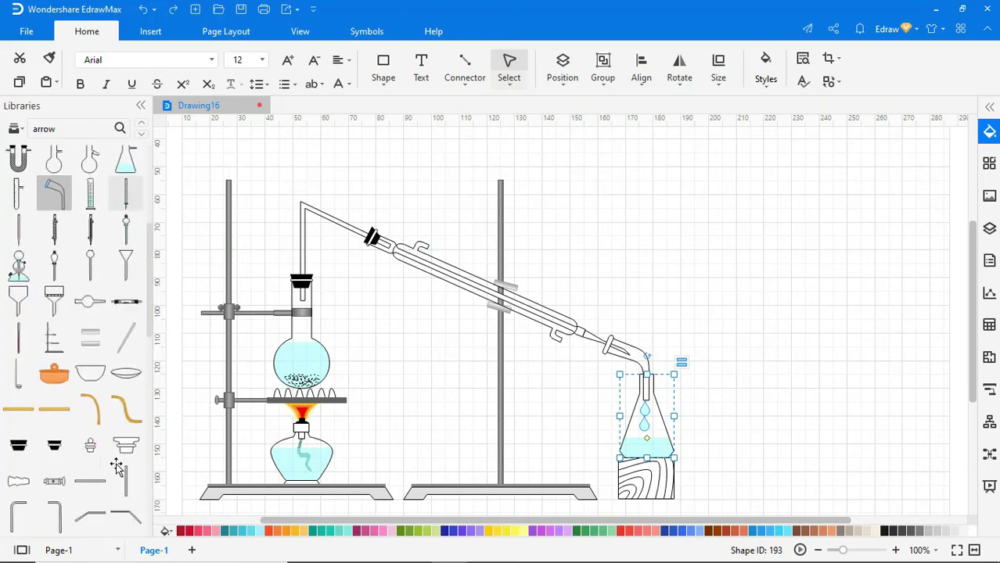
scroll(55, 434, down, 2)
mouse_move(54, 400)
mouse_down()
mouse_move(659, 296)
mouse_move(645, 282)
mouse_move(609, 346)
mouse_up()
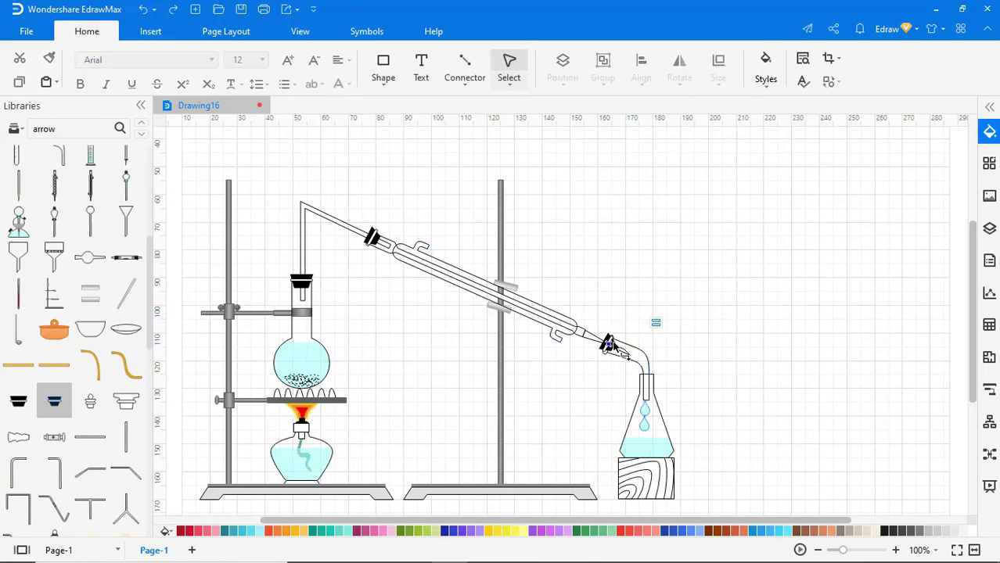
click(681, 369)
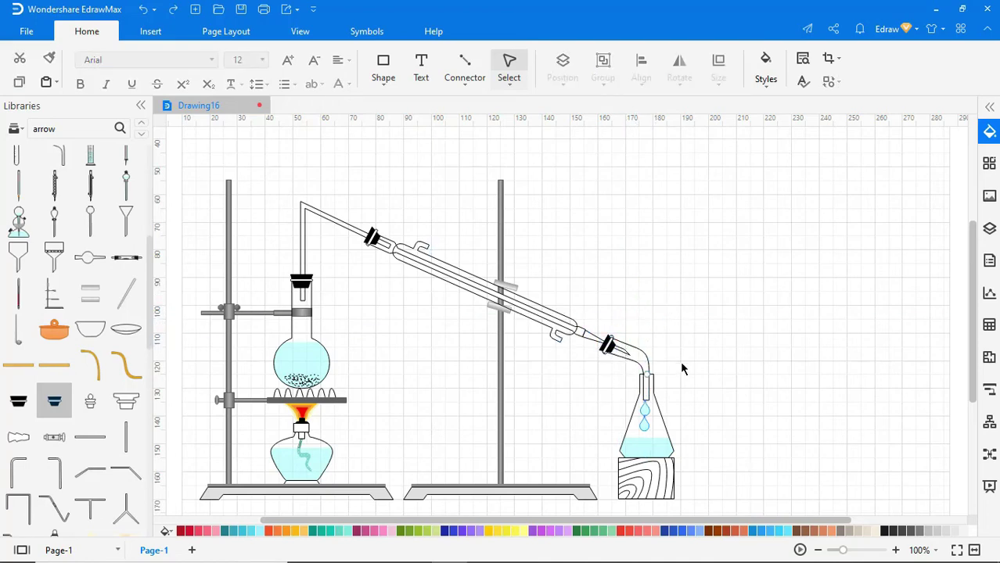
- Draw a straight arrow to the round flask and label it 'Sea Water'
click(463, 84)
click(469, 109)
drag(383, 374, 327, 374)
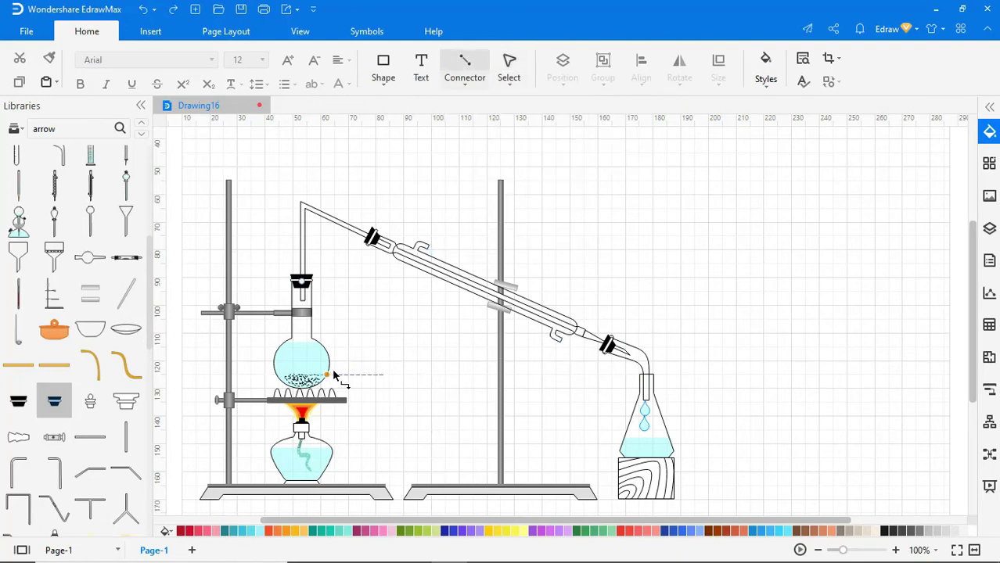
key(ctrl+2)
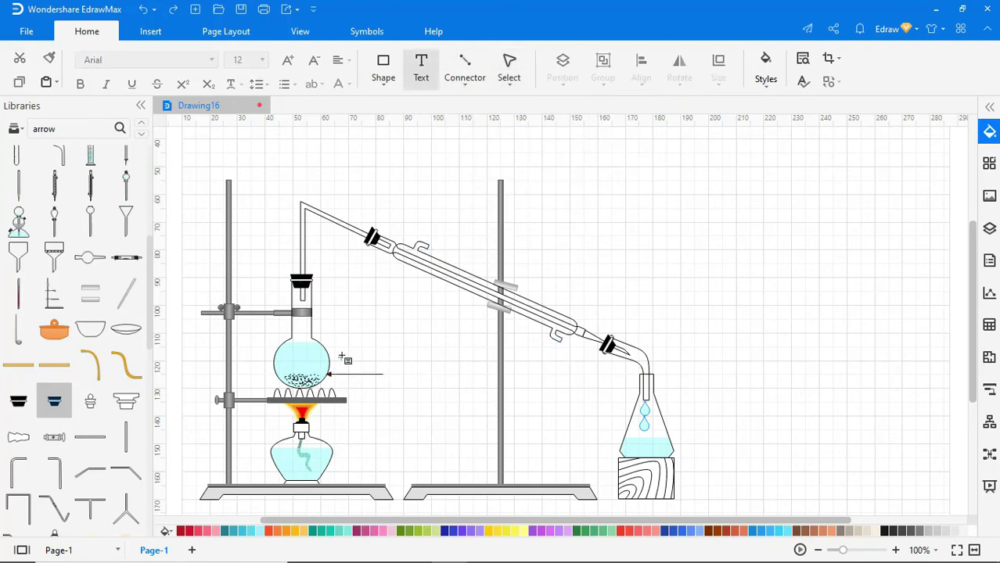
drag(414, 371, 417, 374)
text(Sear)
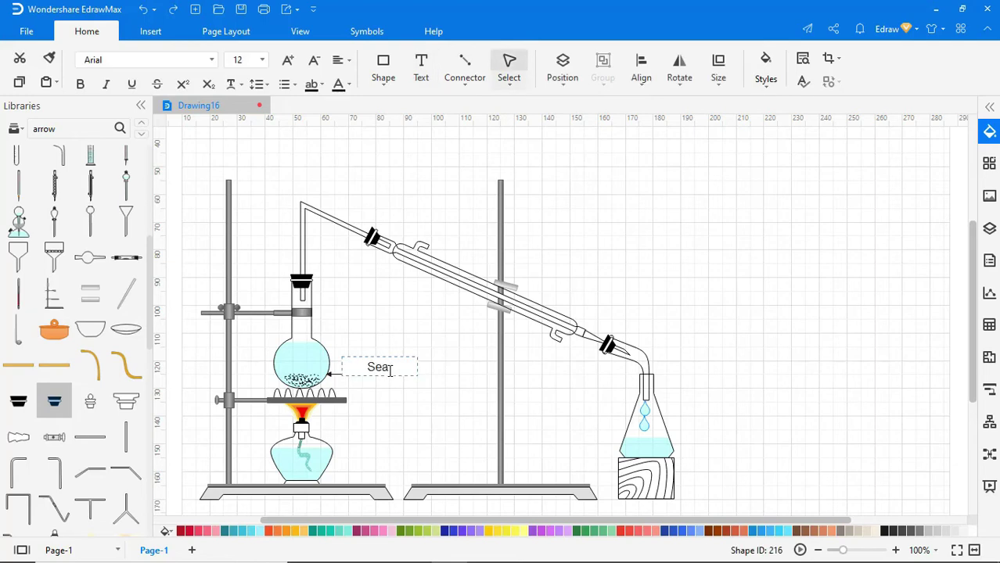
text(Water)
click(401, 405)
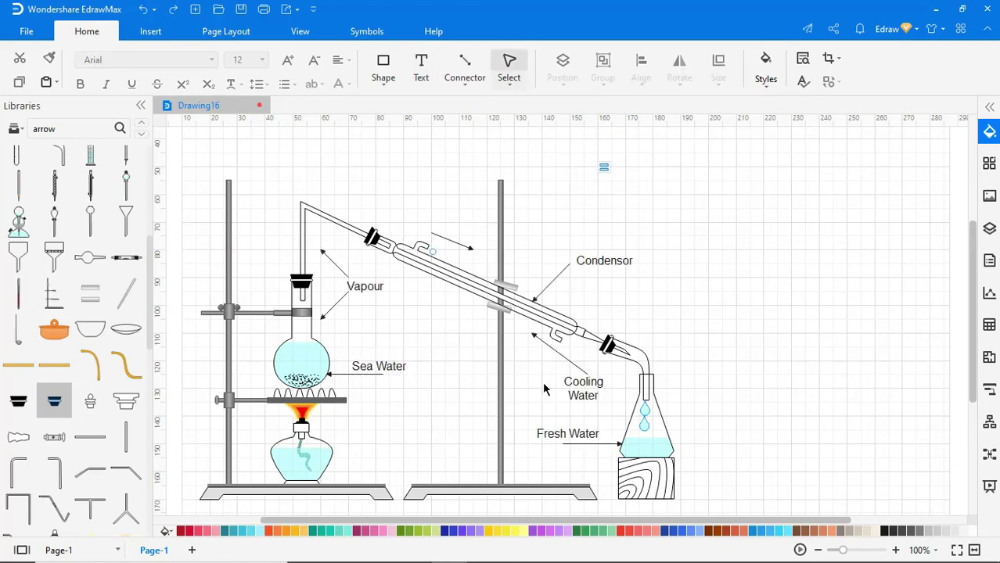
- Type the title 'Desalination Experiment' in a text box above the apparatus
click(417, 75)
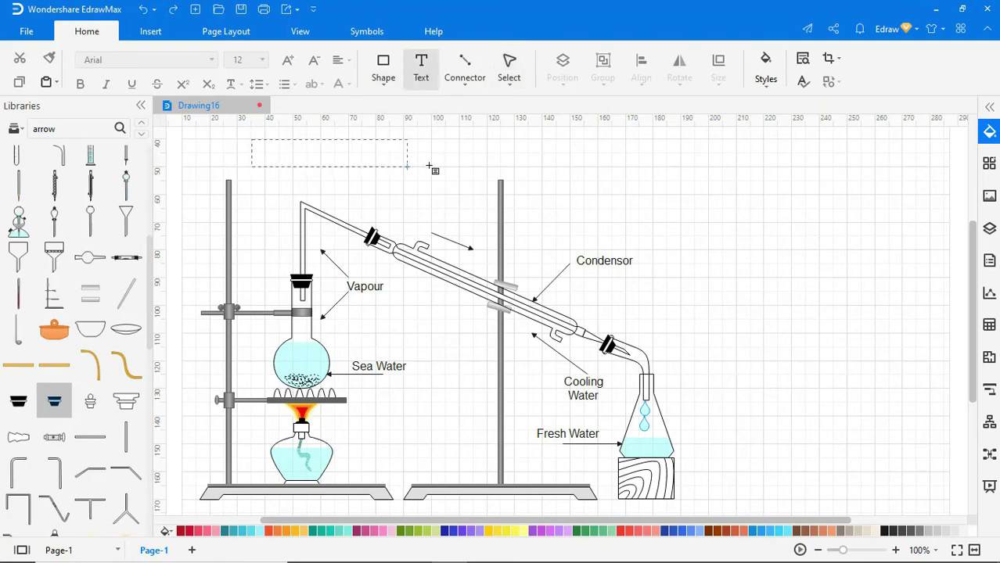
drag(252, 139, 479, 166)
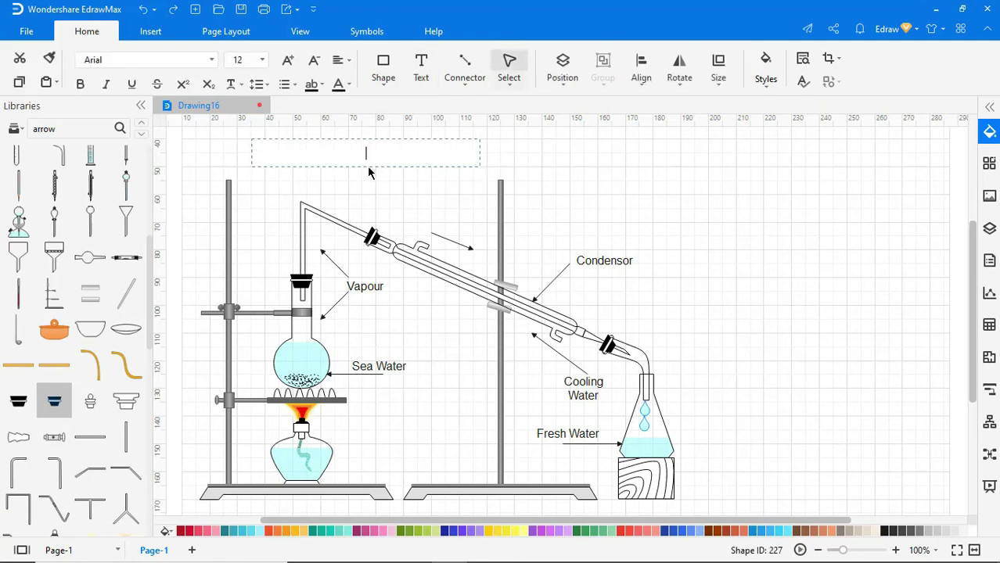
text(Desalination)
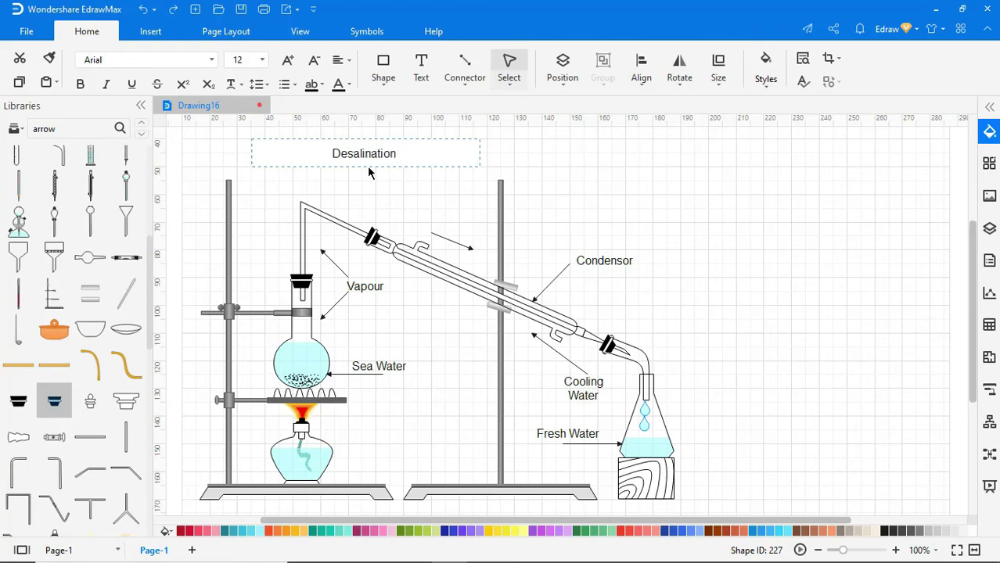
text( Experiment)
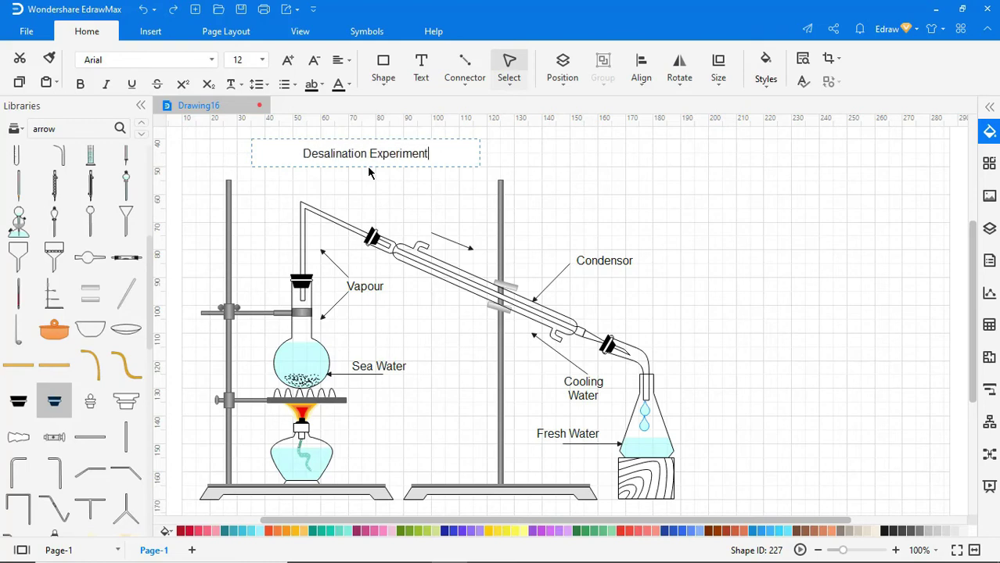
- Format the title in Poppins, size 20, blue
triple_click(363, 157)
click(189, 59)
key(BackSpace)
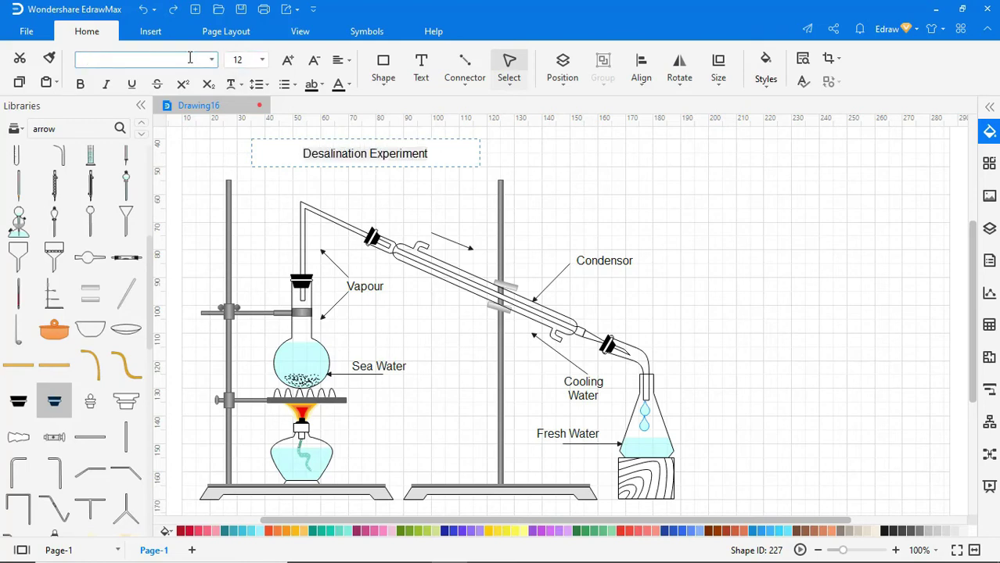
text(Poppins)
key(Return)
click(262, 60)
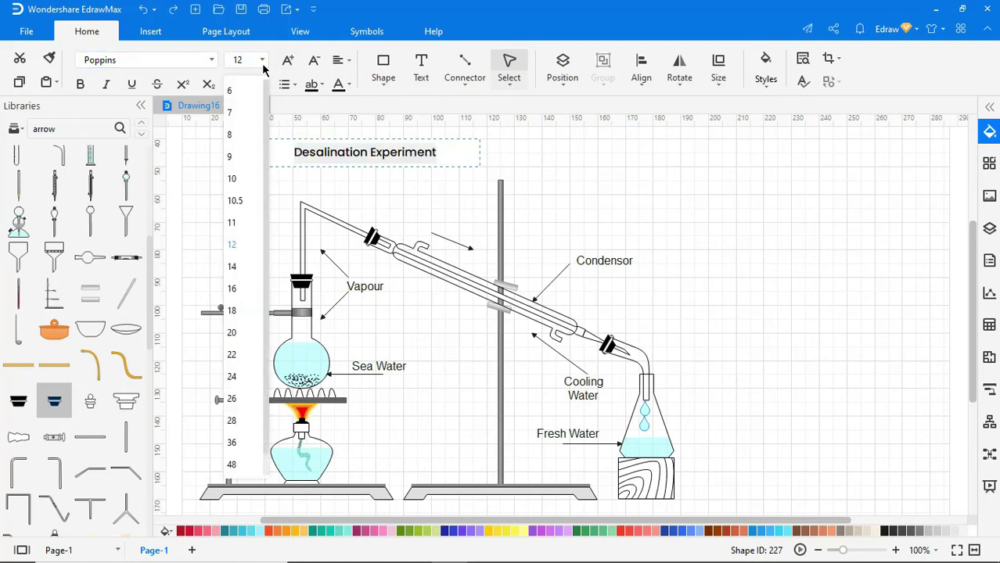
click(230, 333)
click(348, 85)
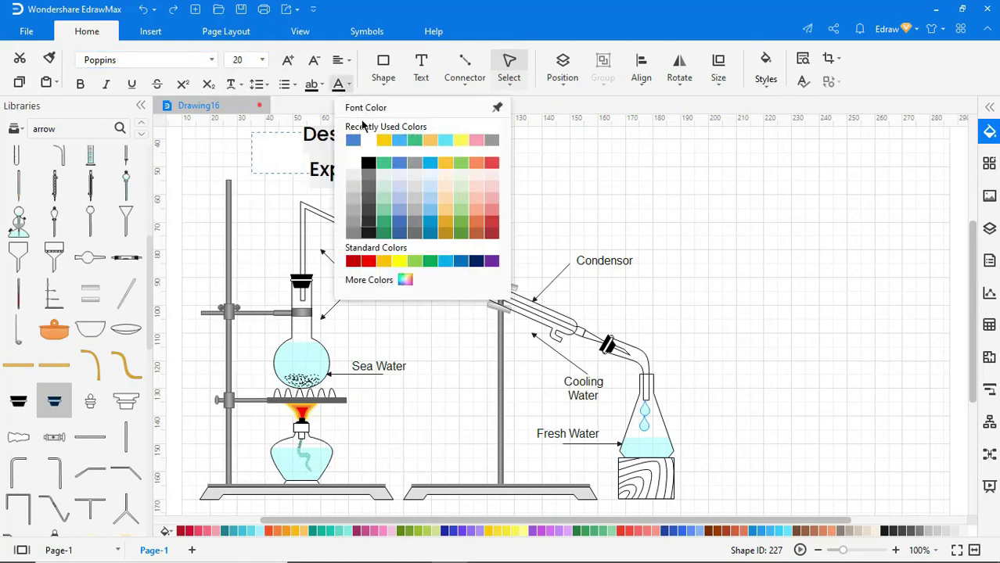
click(353, 140)
click(434, 174)
- Widen the title box to fit one line and left-align it
click(501, 170)
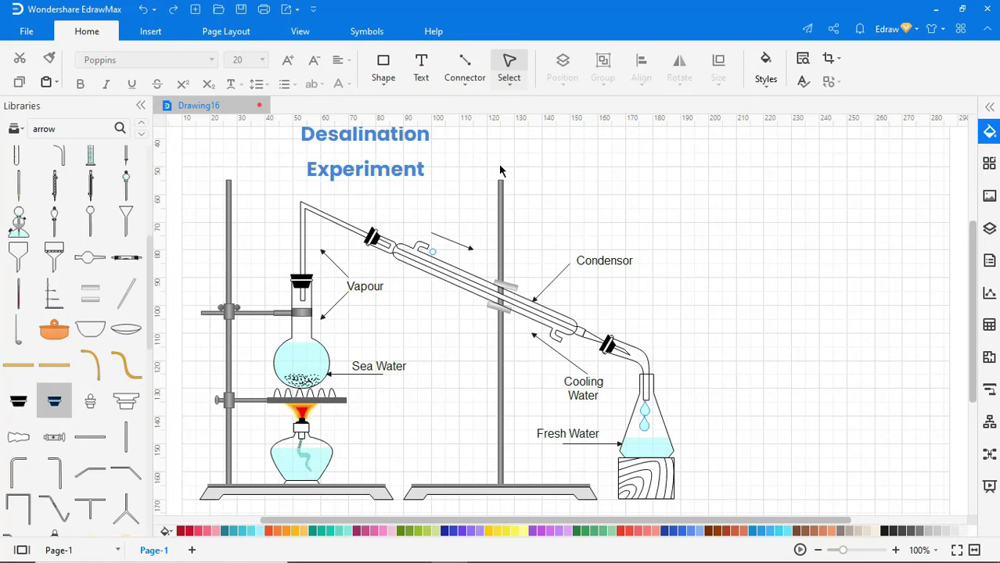
click(442, 155)
drag(480, 157, 577, 155)
drag(250, 154, 216, 152)
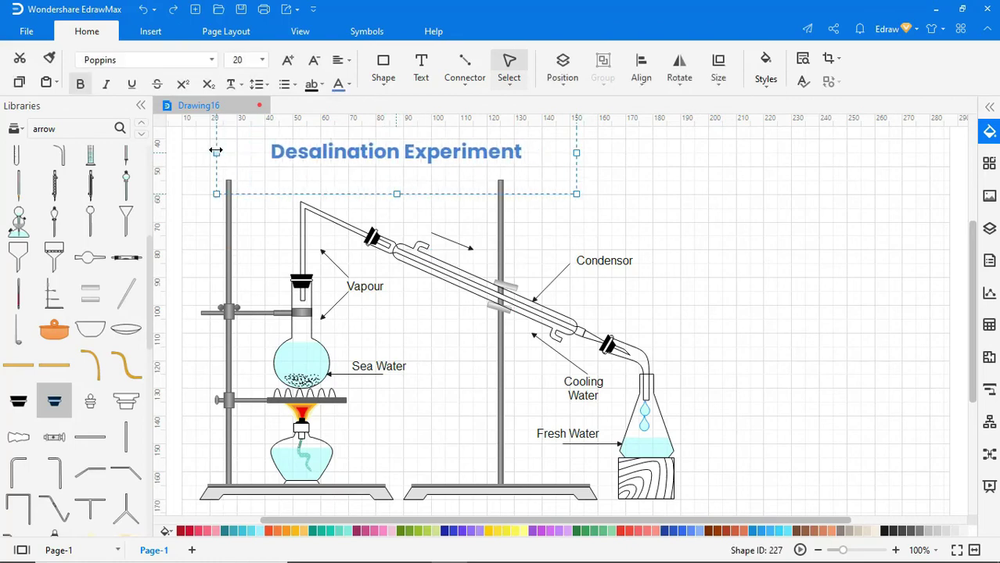
click(348, 60)
click(363, 140)
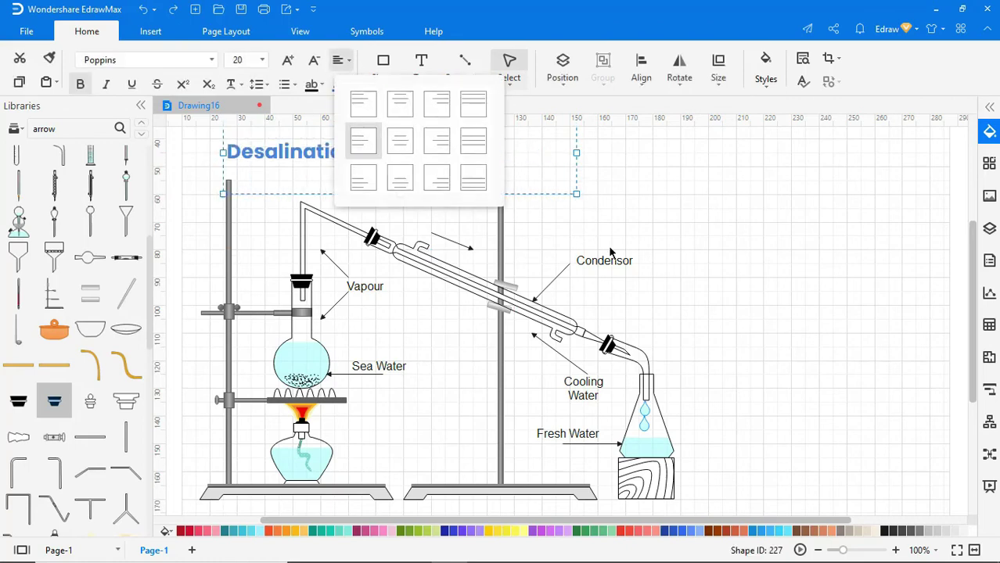
click(641, 251)
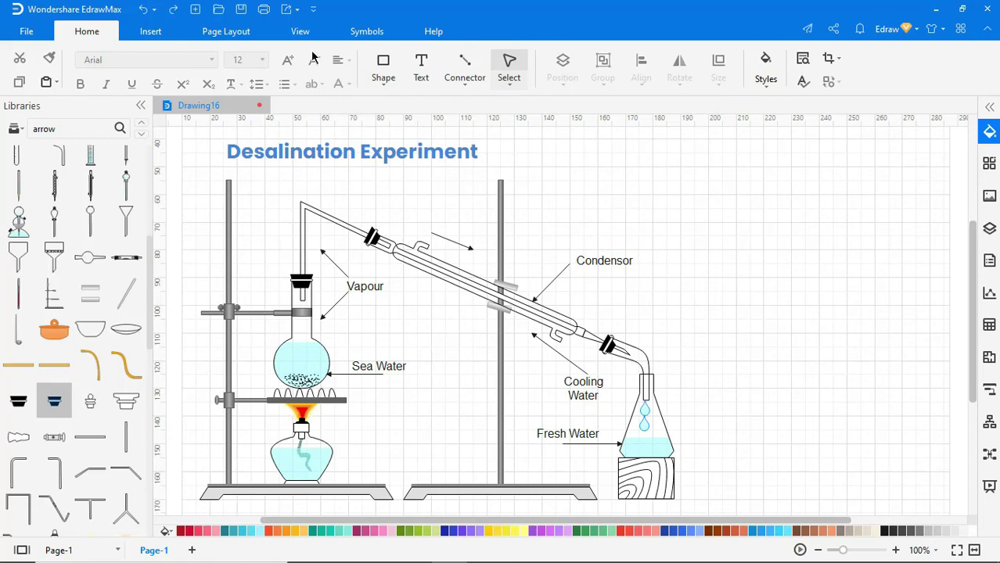
- Set the page background to plain white
click(232, 32)
click(534, 87)
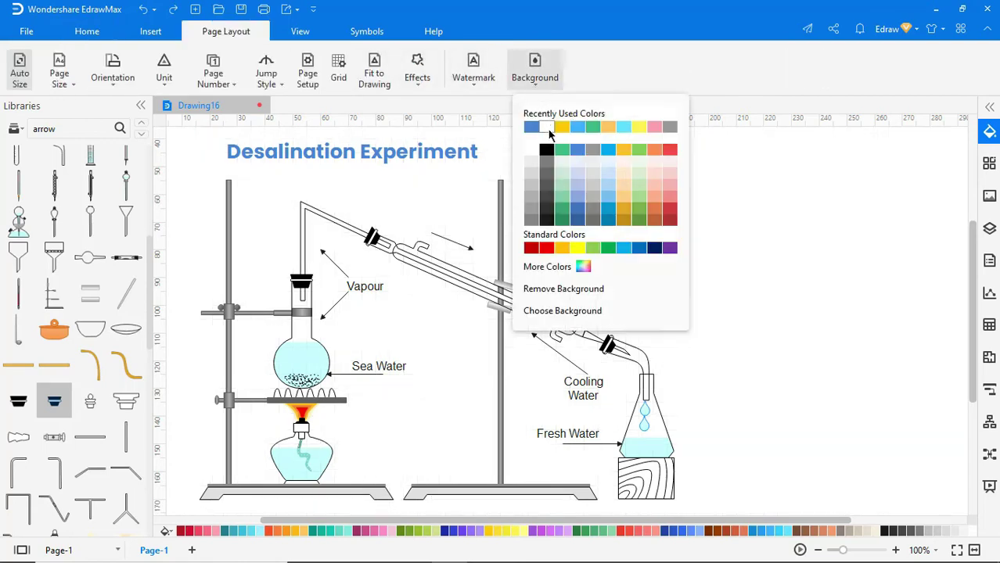
click(546, 128)
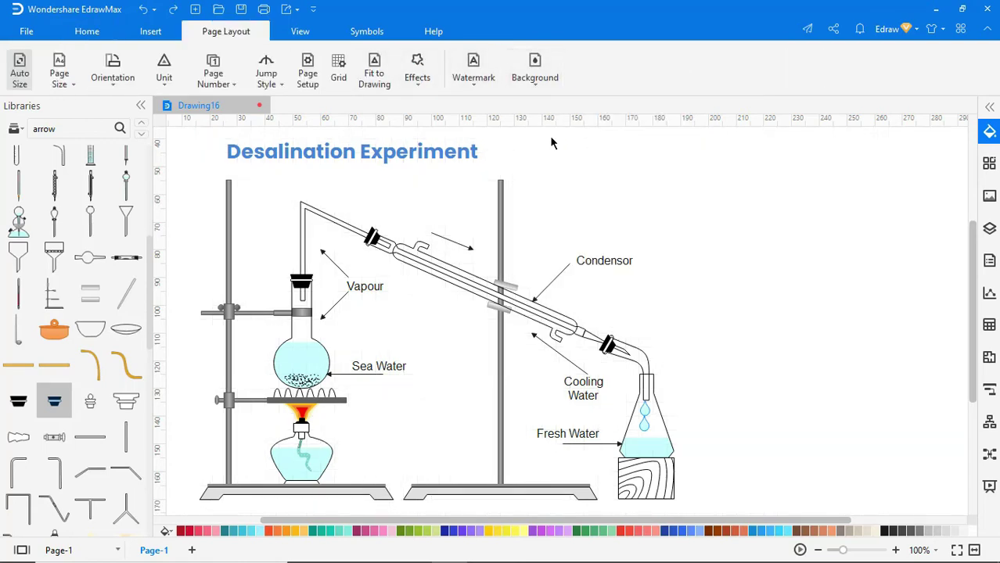
- Centre the page and fit the whole page in the window
mouse_move(589, 192)
right_click(709, 324)
click(738, 302)
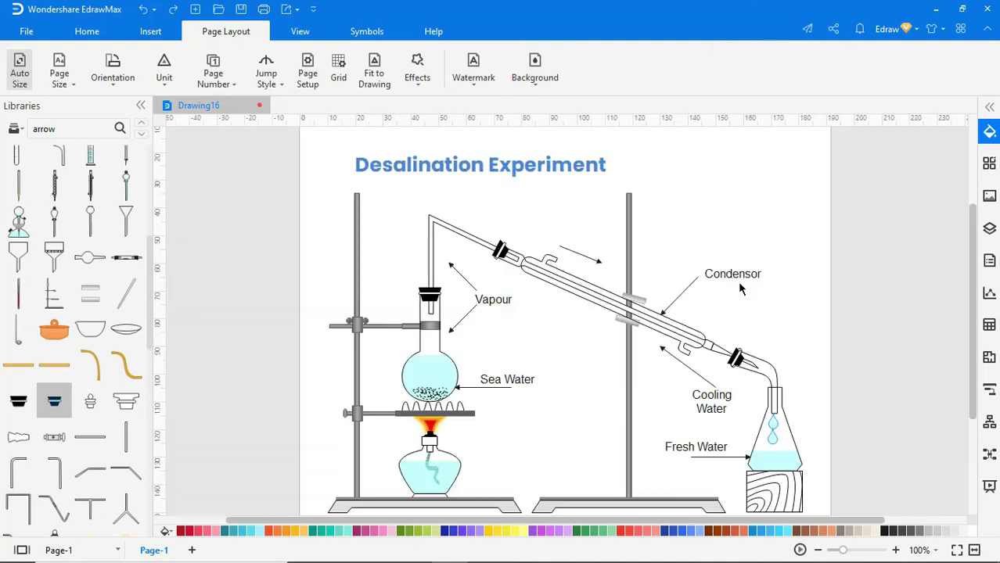
click(955, 551)
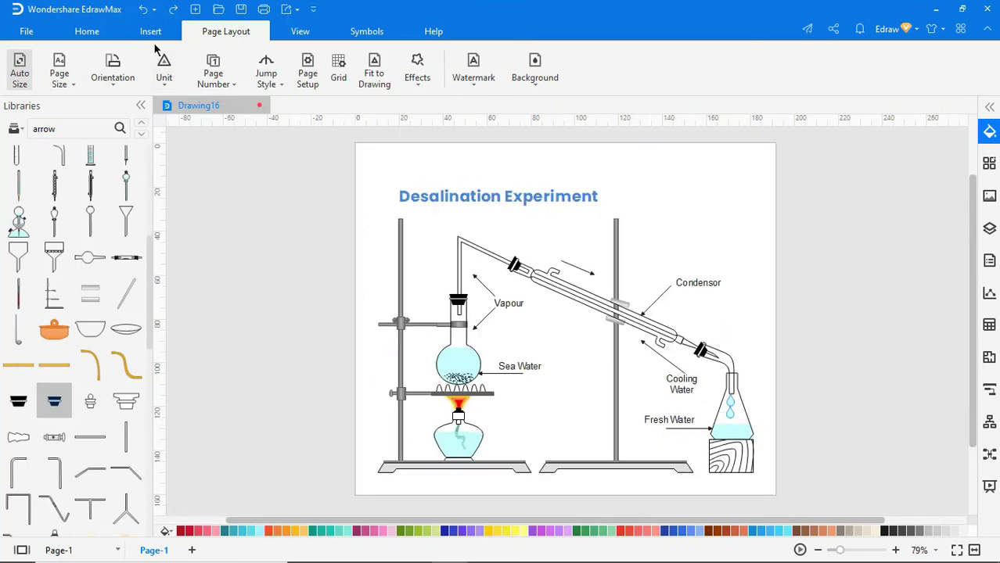
click(292, 36)
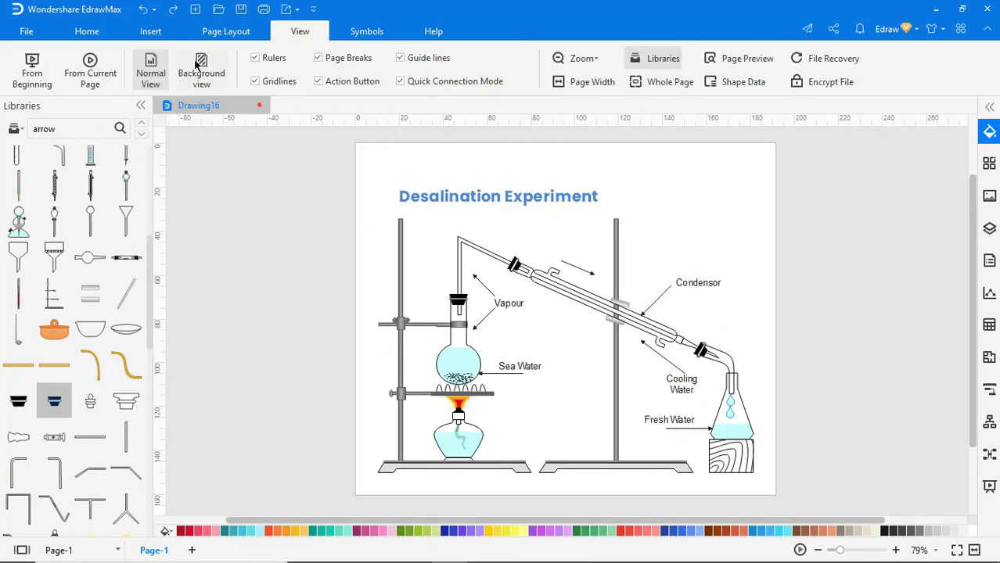